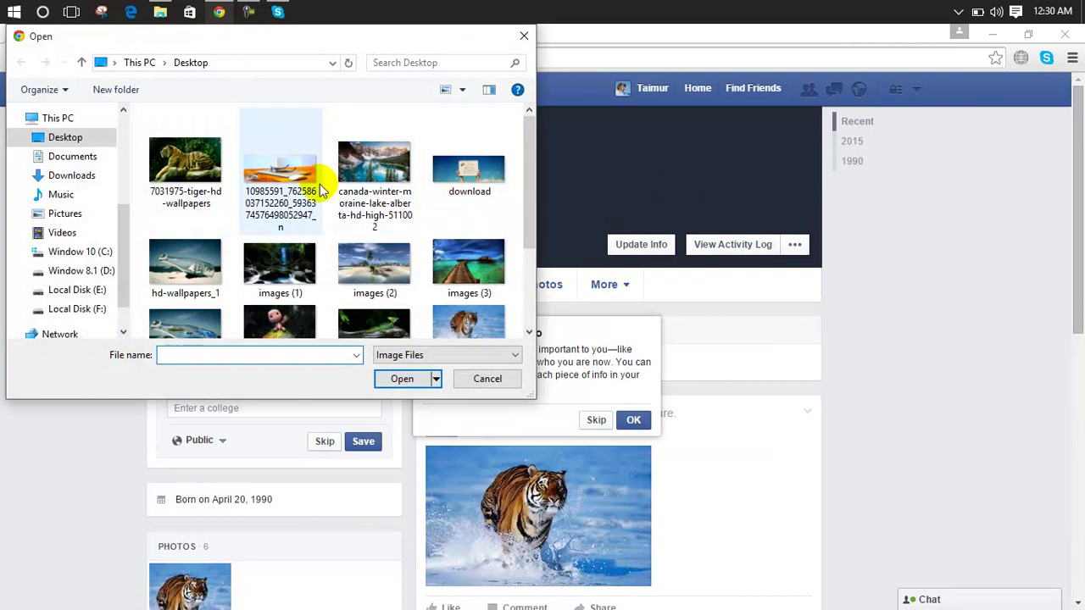
Step: Upload the desktop picture of glasses on a laptop as the cover photo, dismiss the background info tip, and save the cover
double_click(309, 179)
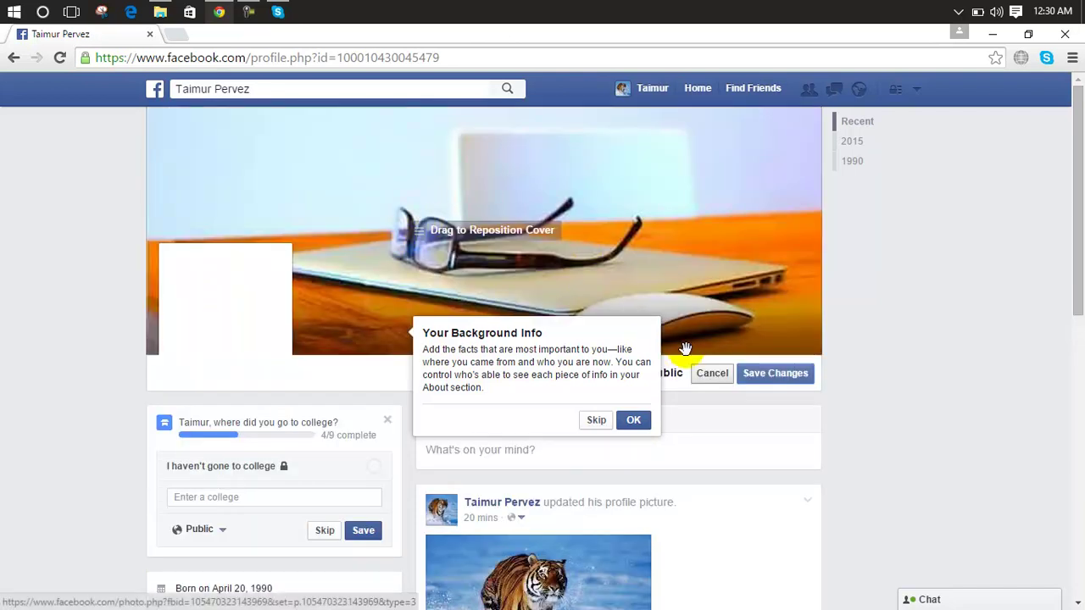
left_click(642, 428)
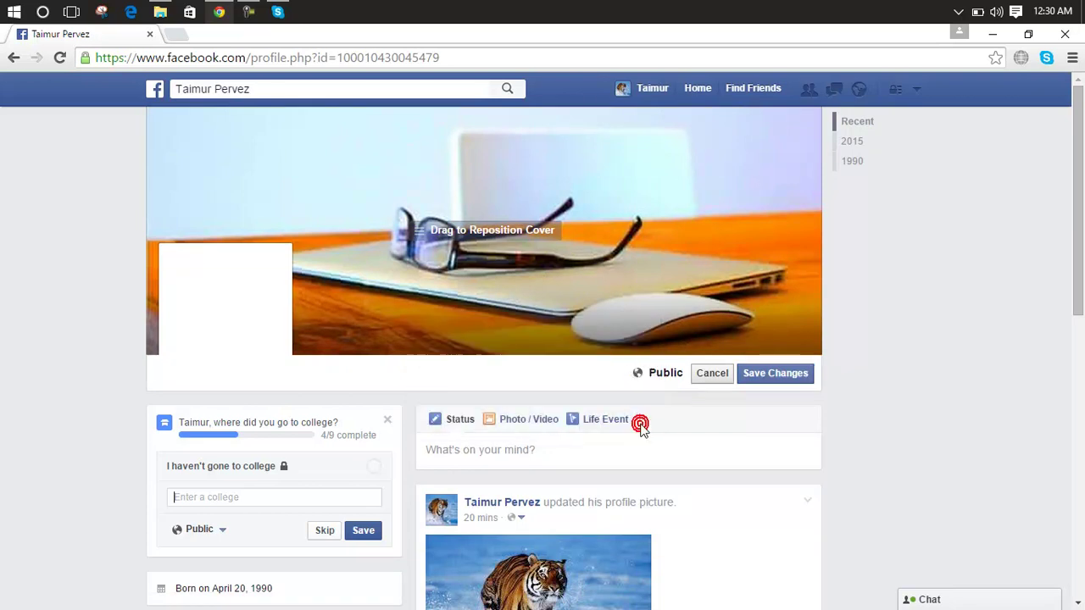
left_click(781, 375)
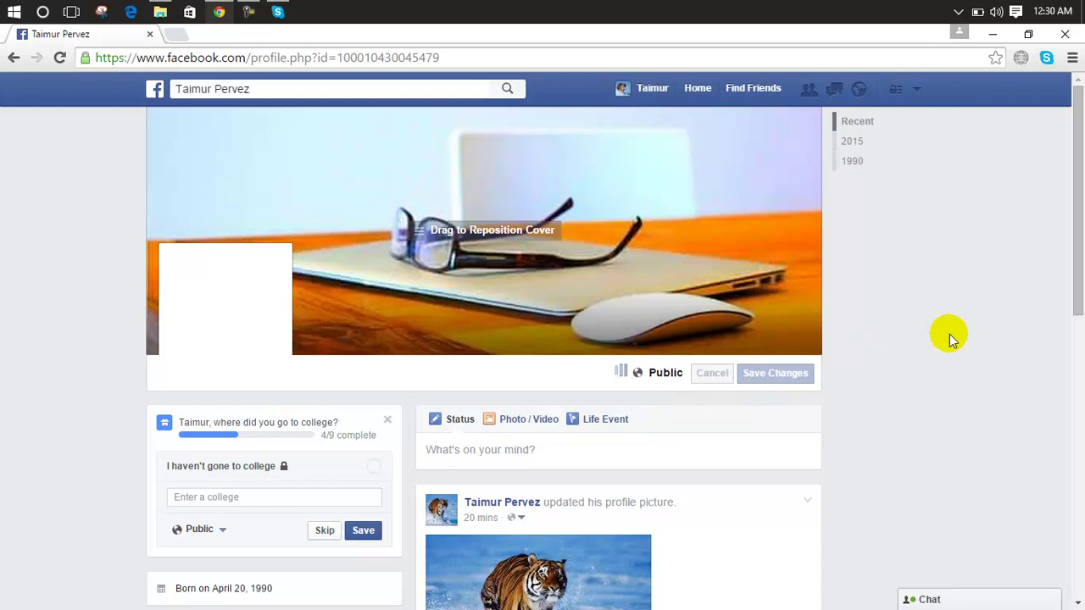
Step: Move the hidden network icon onto the visible part of the taskbar notification area
left_click(956, 21)
left_click_drag(990, 104, 973, 19)
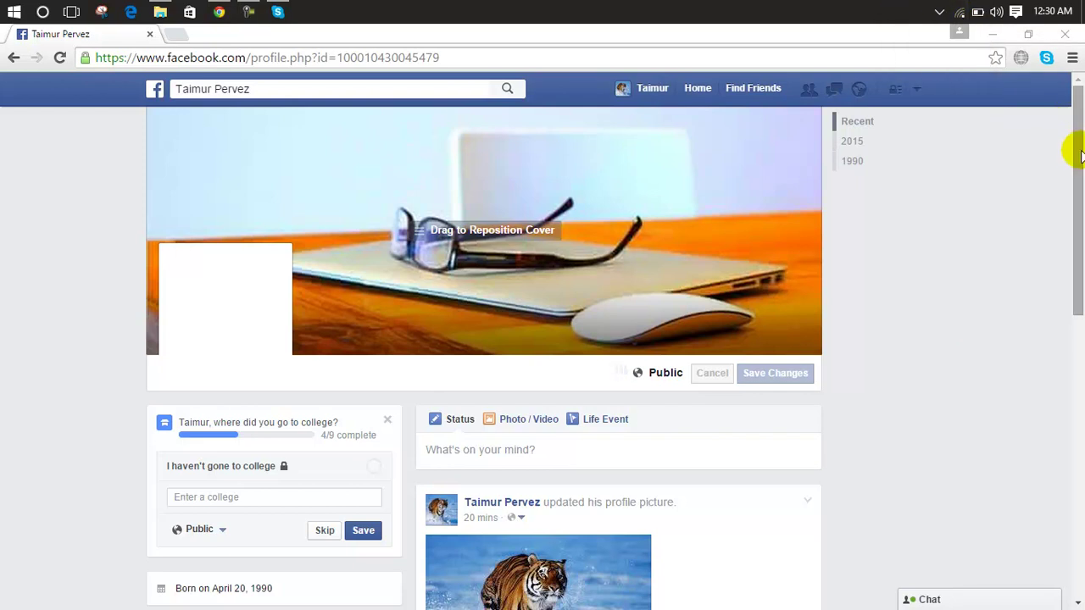
left_click(697, 243)
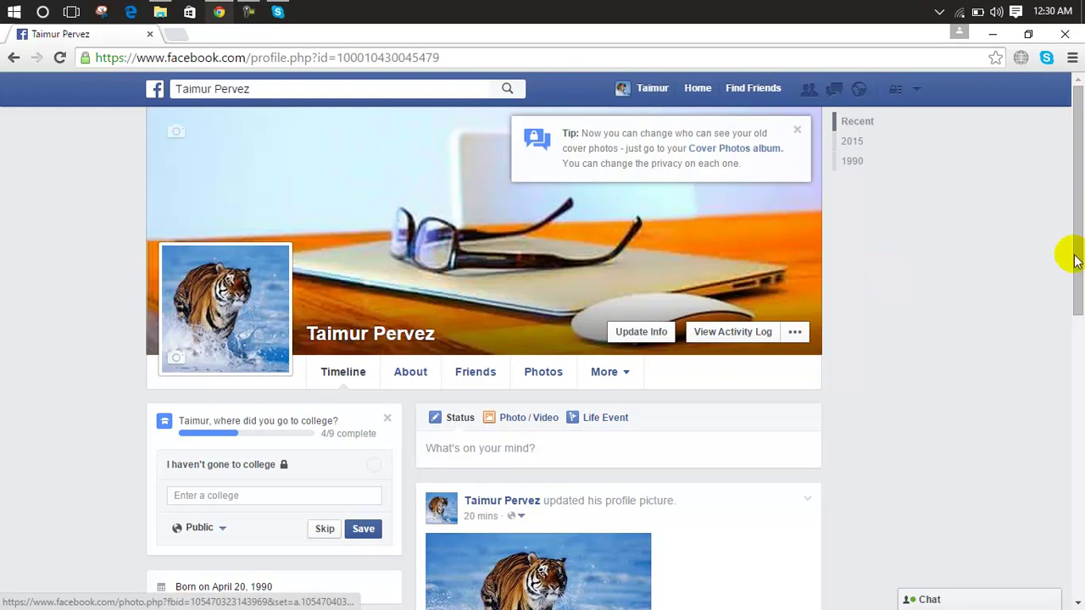
Step: Open the profile's About section and start a new workplace entry under Work and Education
left_click_drag(1077, 212, 1081, 250)
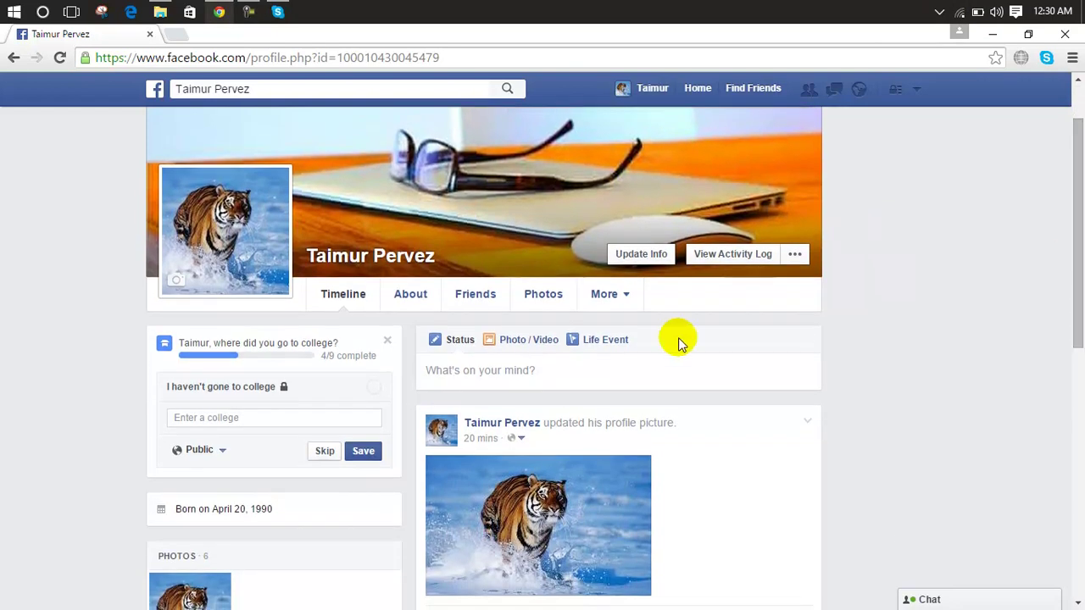
left_click(415, 297)
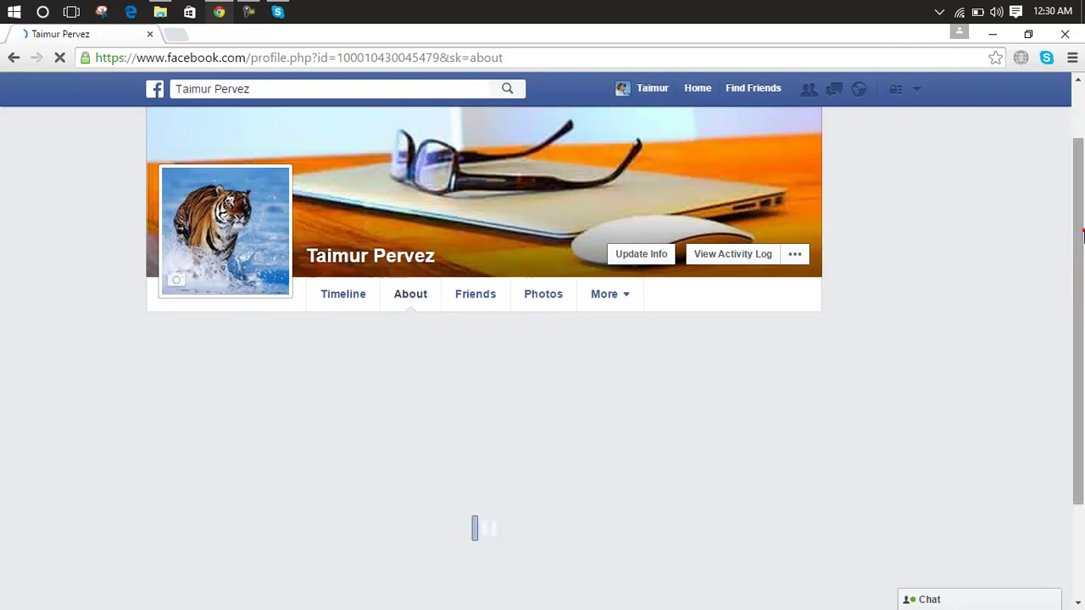
left_click_drag(1078, 241, 1080, 315)
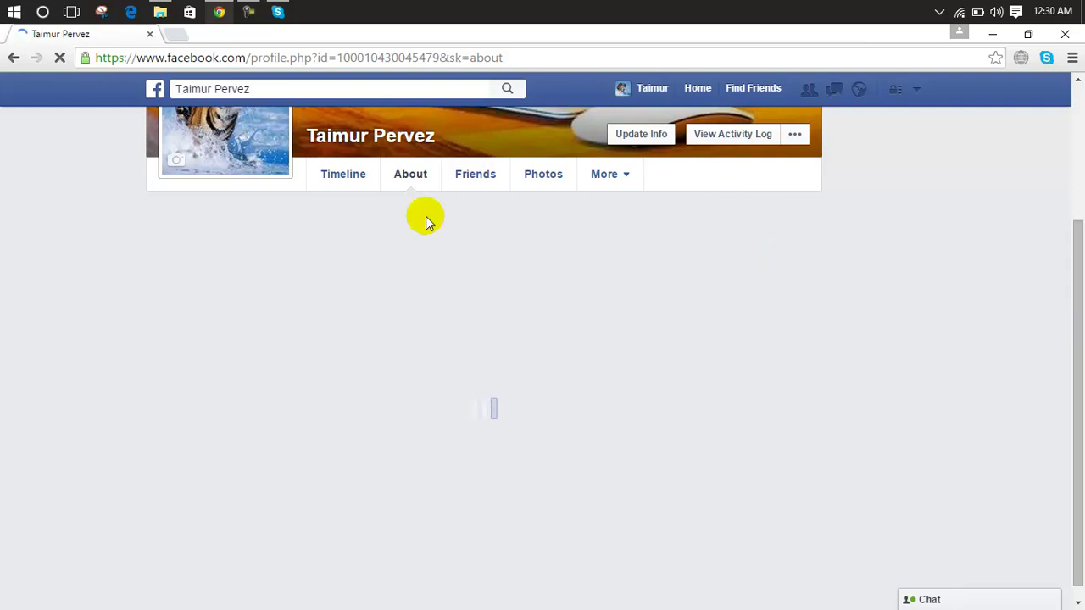
left_click(415, 170)
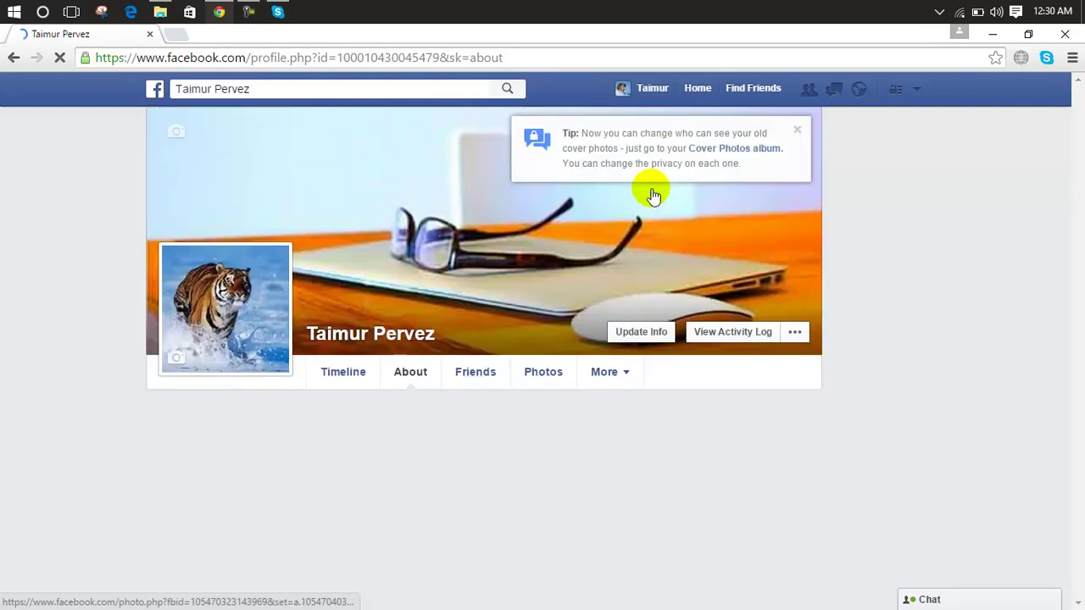
left_click(415, 377)
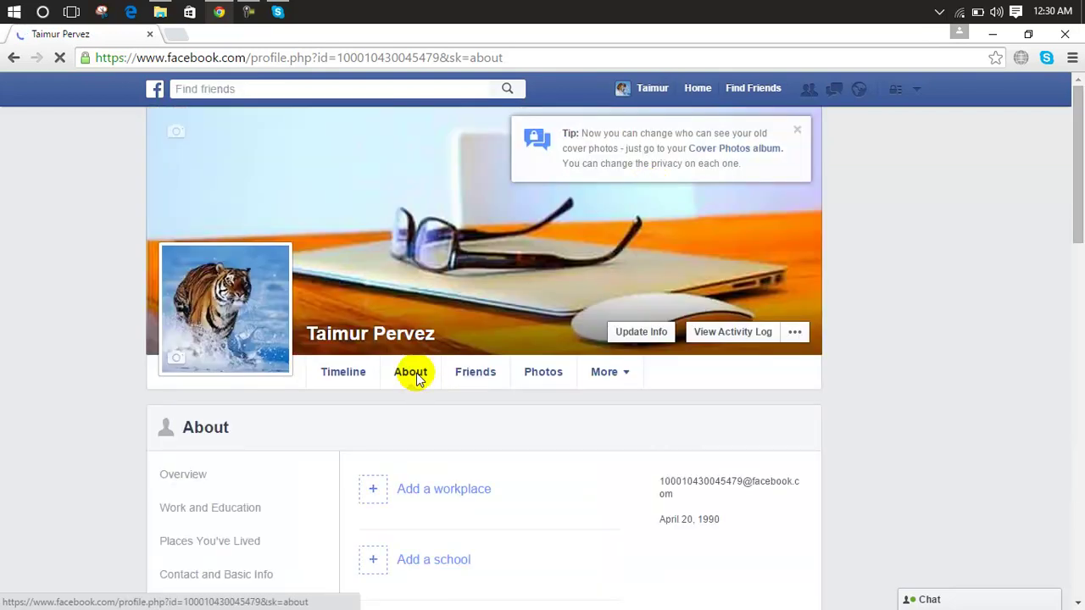
left_click_drag(1078, 158, 1073, 223)
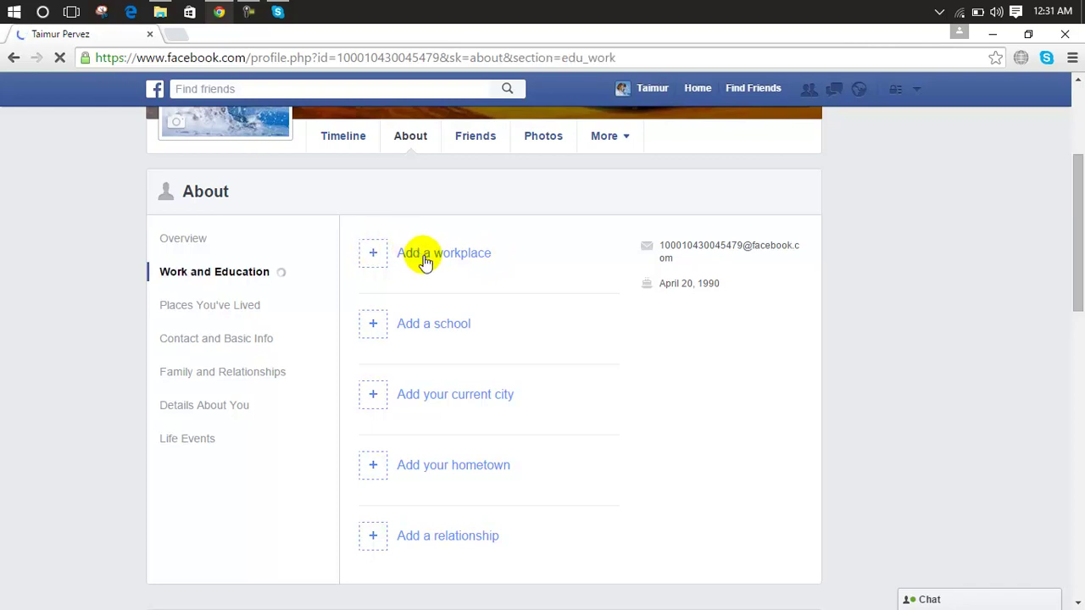
left_click(378, 287)
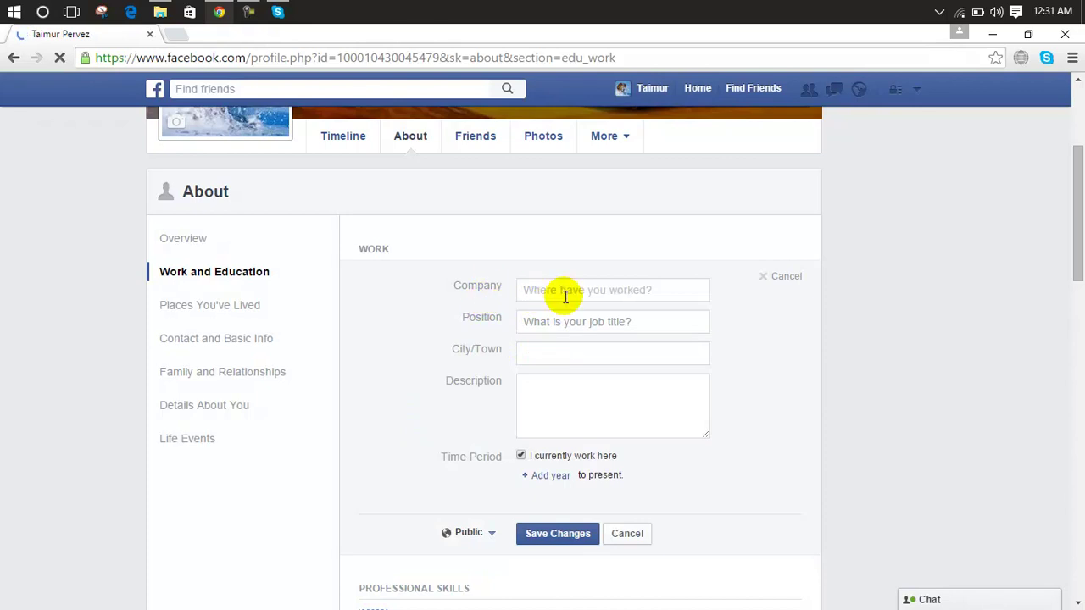
Step: Try to set the workplace's company by entering "Heavy electrical complex" and choosing the suggested Hattar company
type("Heavy")
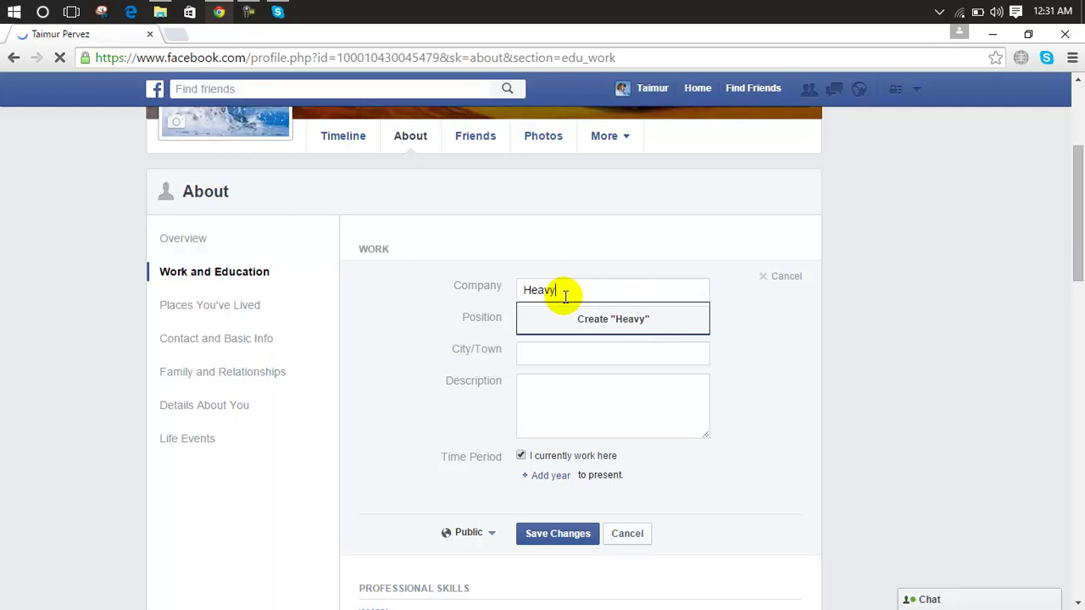
type(" electicsal")
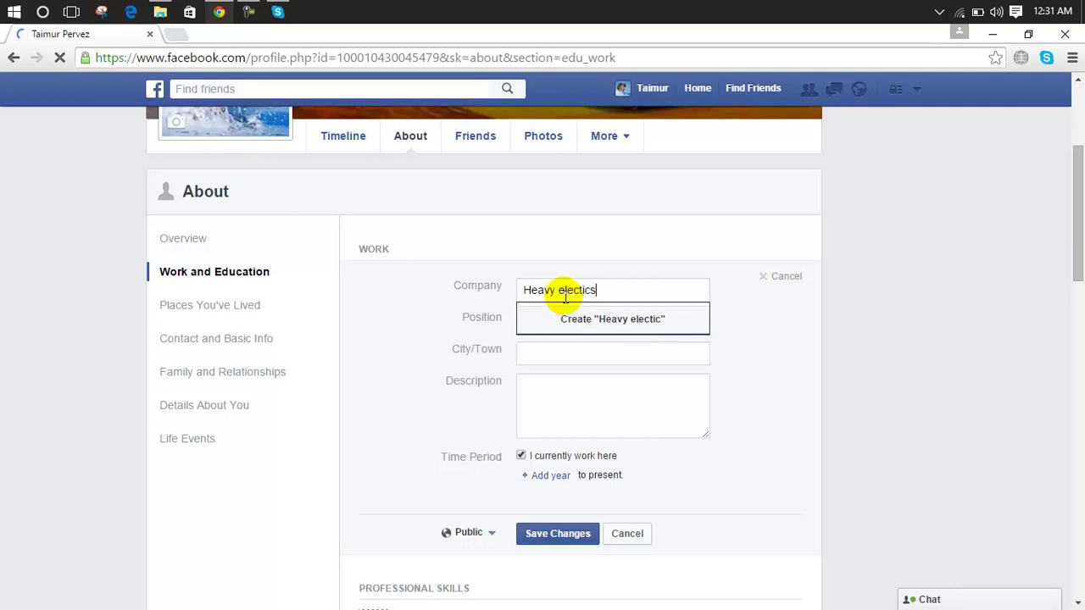
key("BackSpace")
key("BackSpace")
key("BackSpace")
type("ucal")
key("BackSpace")
key("BackSpace")
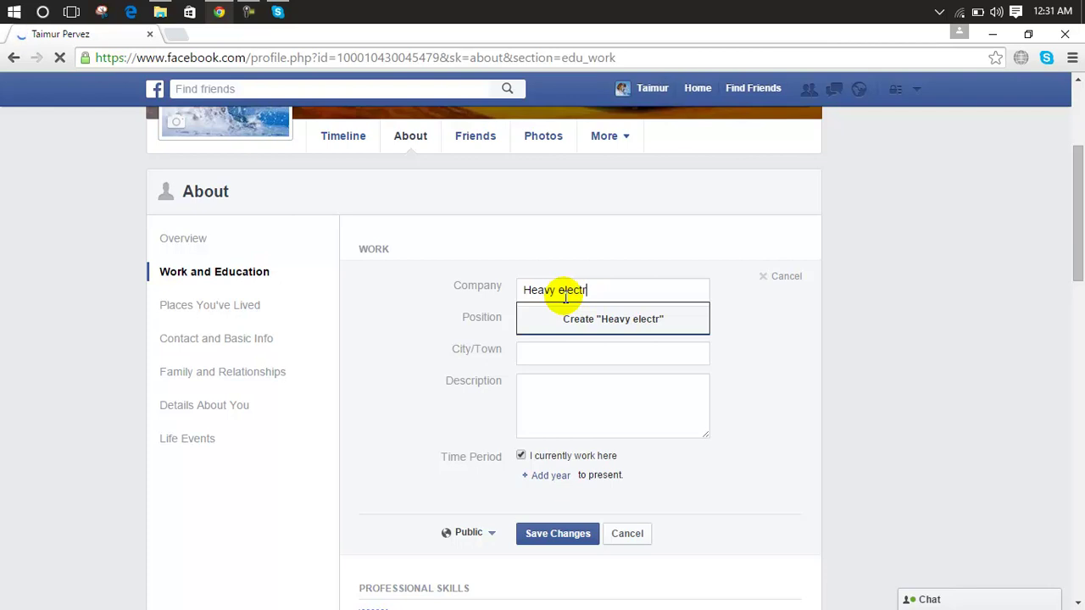
type("al ")
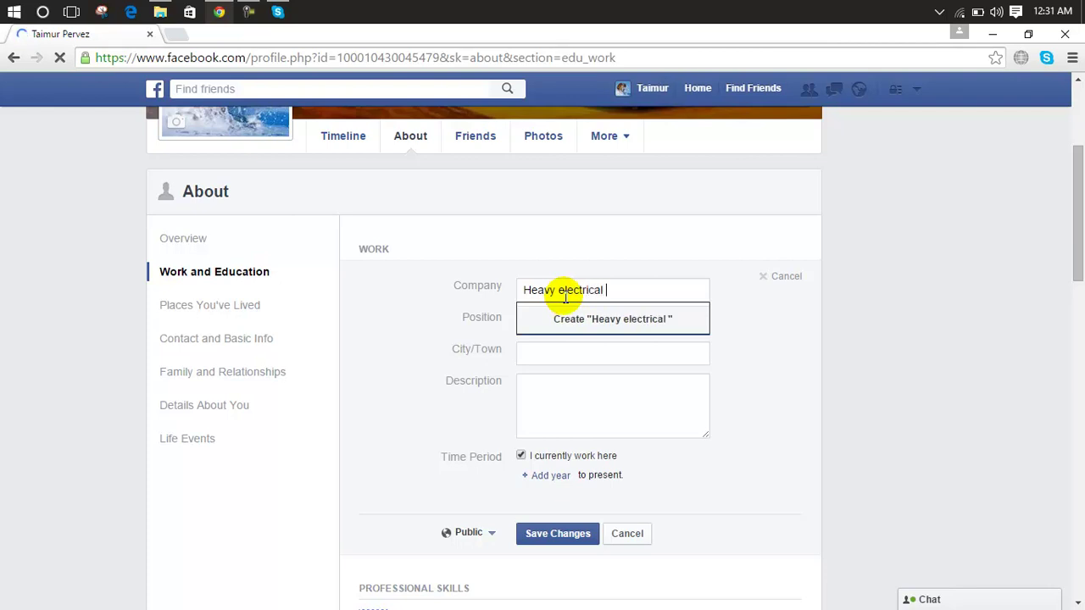
type("complx")
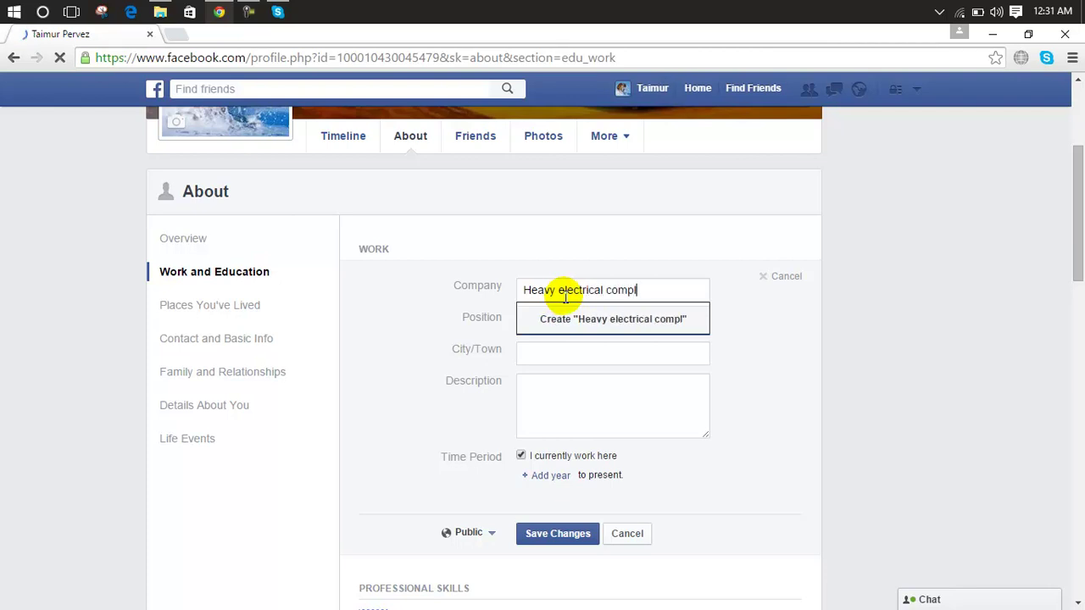
key("BackSpace")
key("BackSpace")
type("lex")
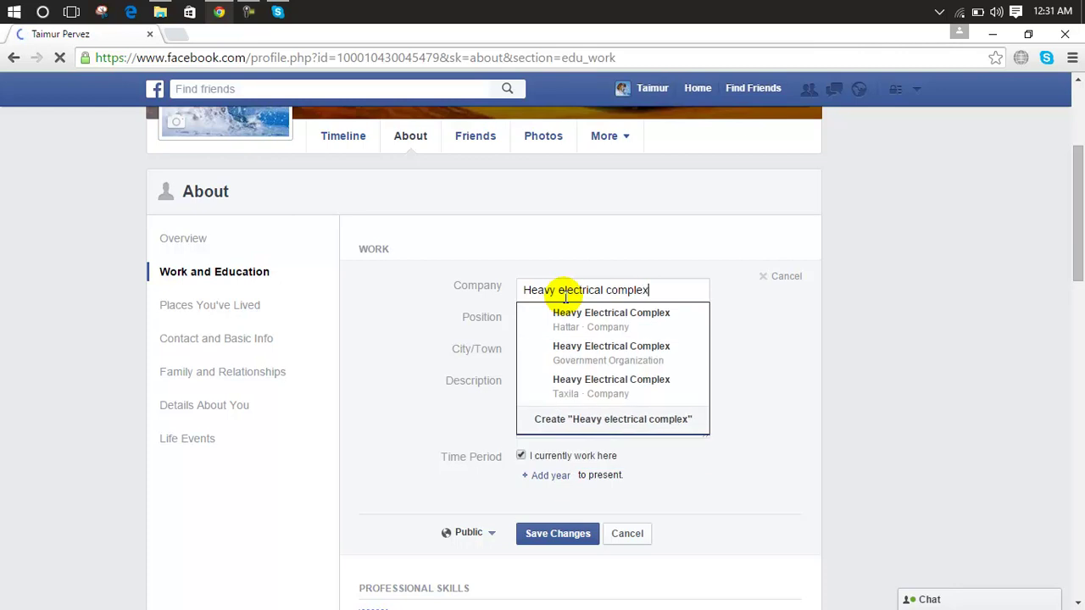
left_click(569, 315)
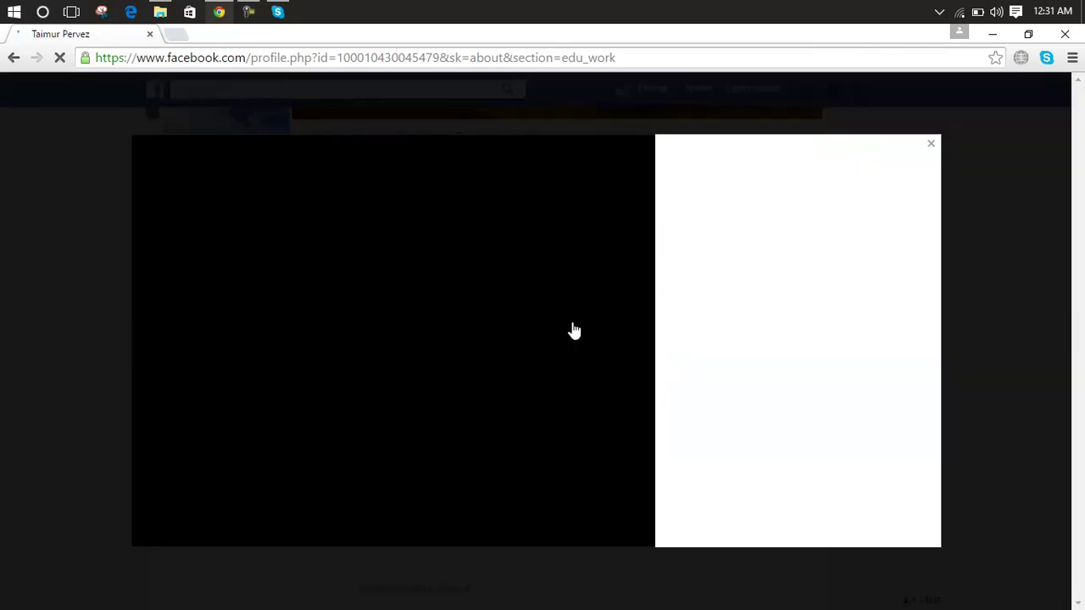
left_click(930, 144)
Step: Set the workplace's company to the suggested Heavy Electrical Complex in Hattar
left_click(623, 291)
type("hea")
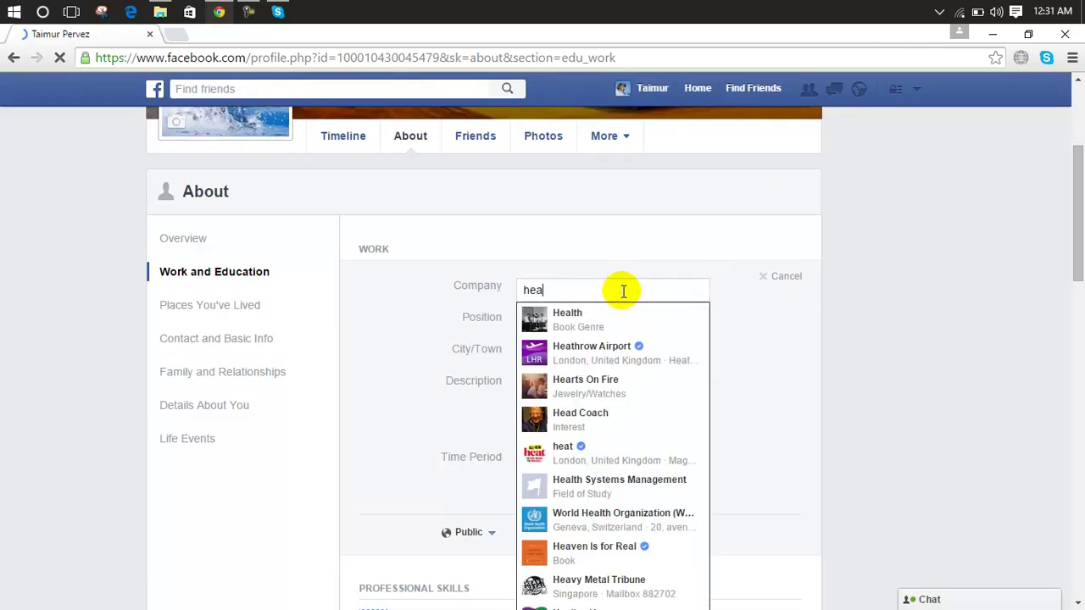
type("vy elec")
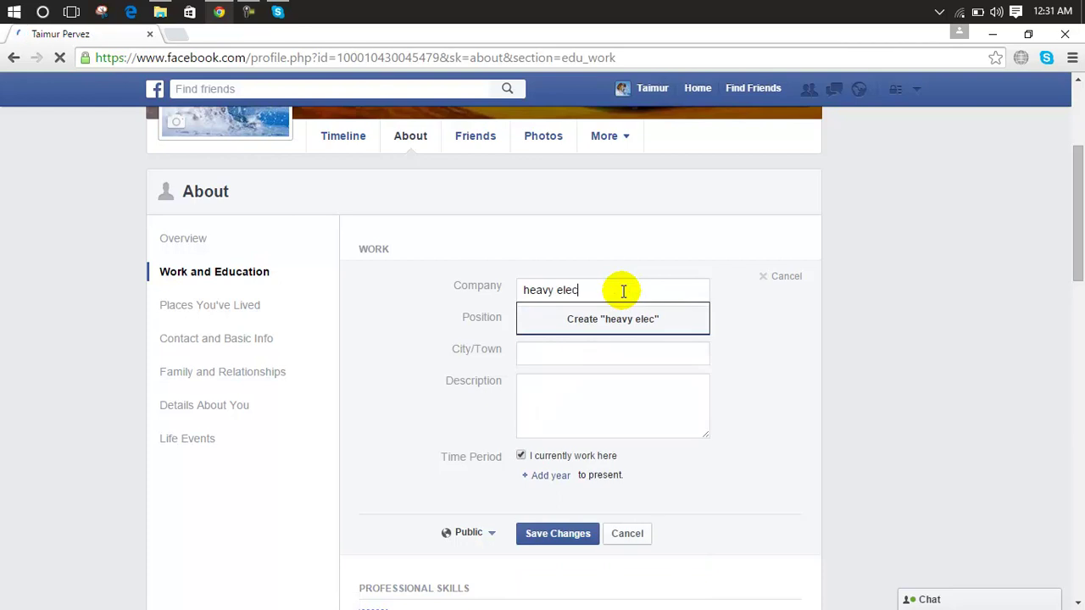
type("trical")
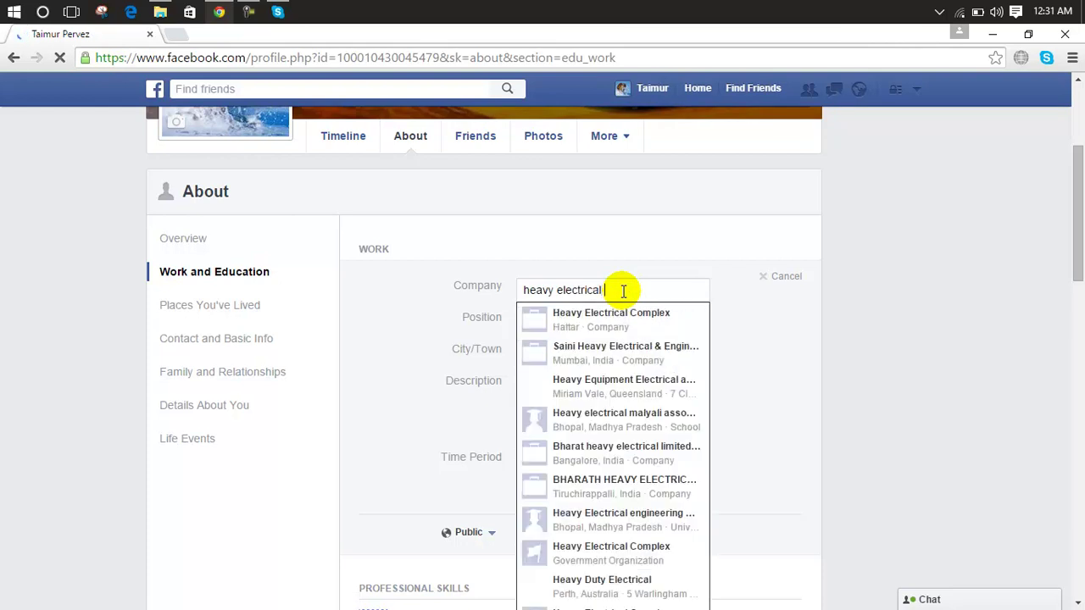
left_click(598, 319)
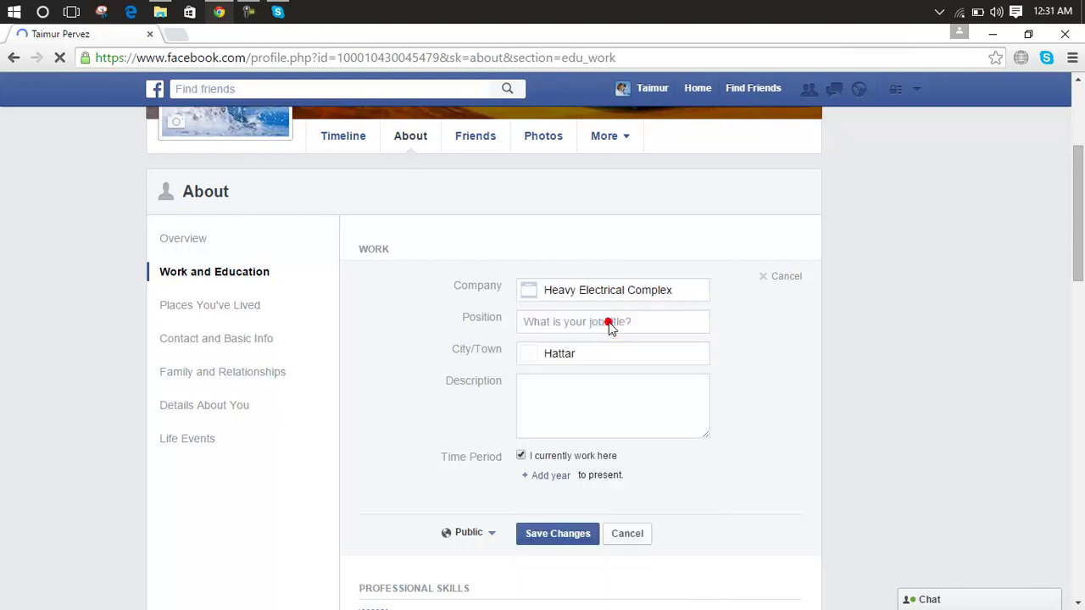
Step: Set the workplace's position to Electrical Engineer, leave the description empty, and save the entry
left_click(556, 322)
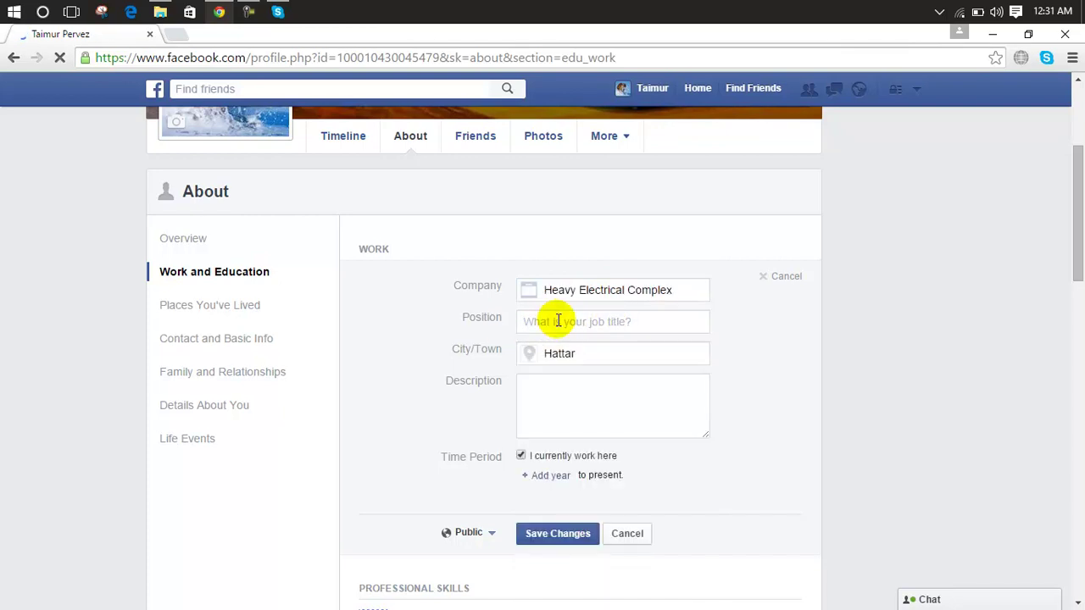
type("fele")
key("BackSpace")
key("BackSpace")
key("BackSpace")
key("BackSpace")
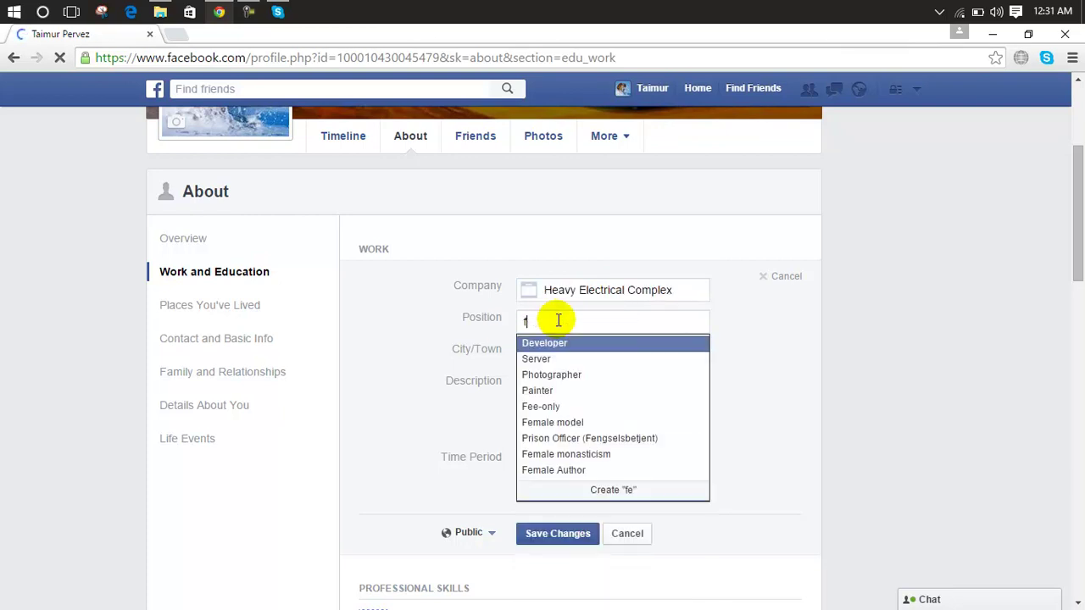
type("ele")
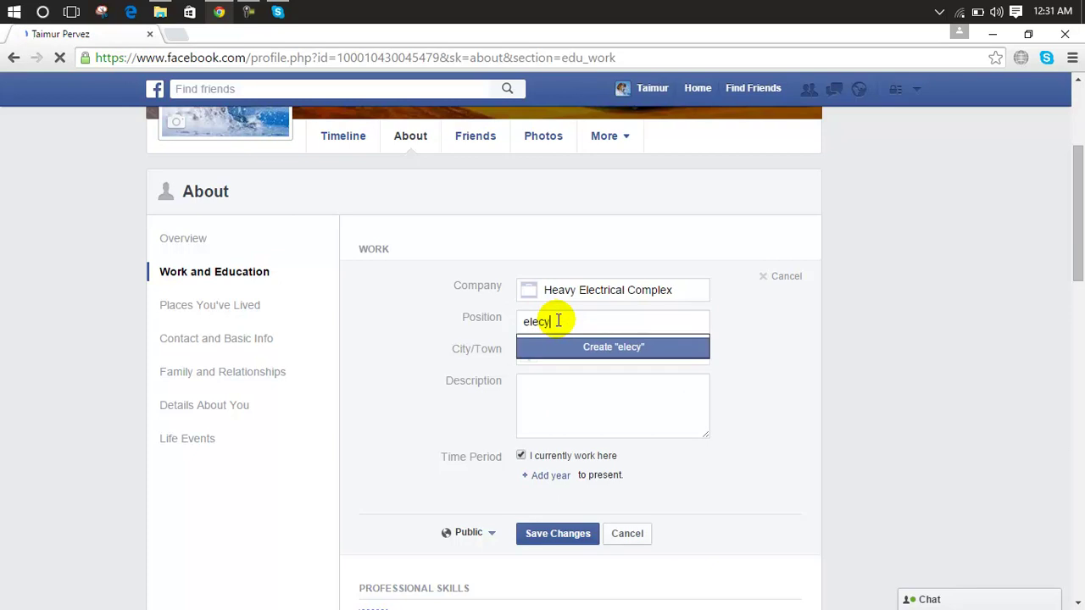
type("cy")
key("BackSpace")
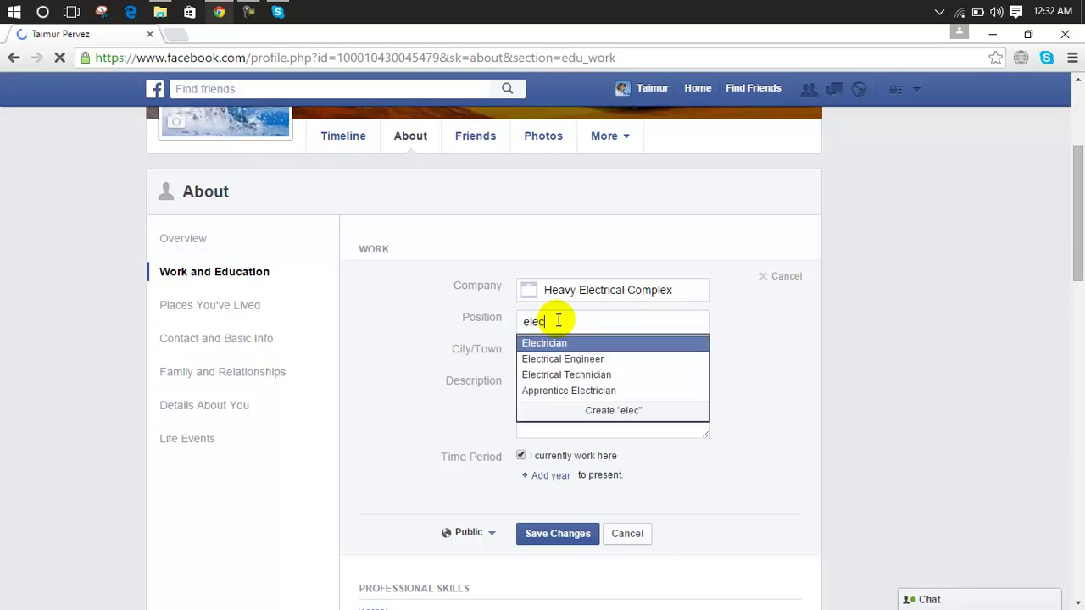
left_click(561, 359)
double_click(572, 354)
left_click(551, 395)
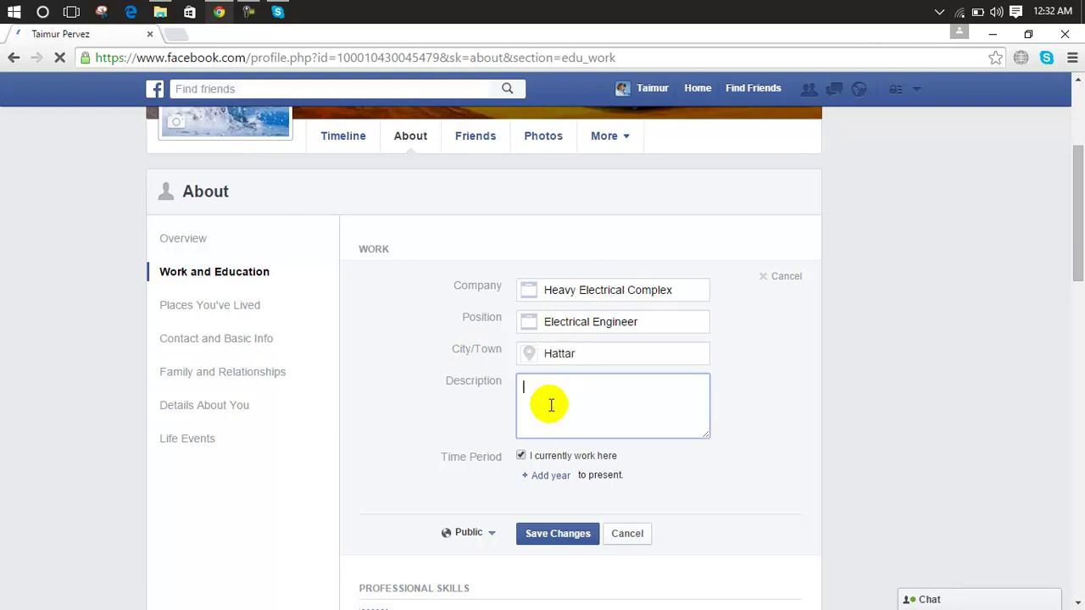
left_click(550, 540)
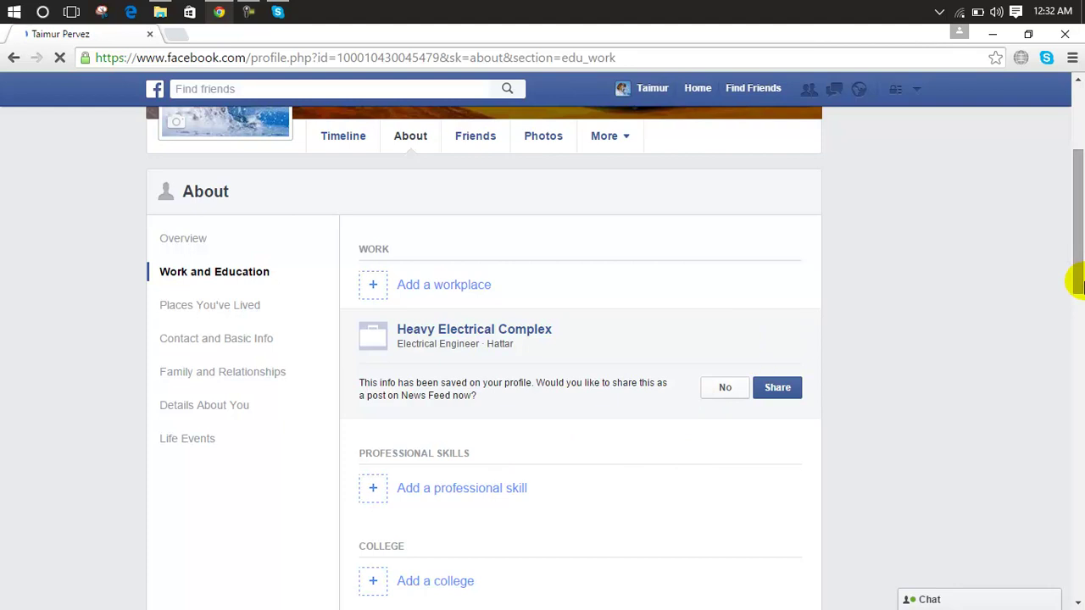
Step: Add Electrical Engineering as a professional skill and save it
left_click_drag(1078, 251, 1083, 276)
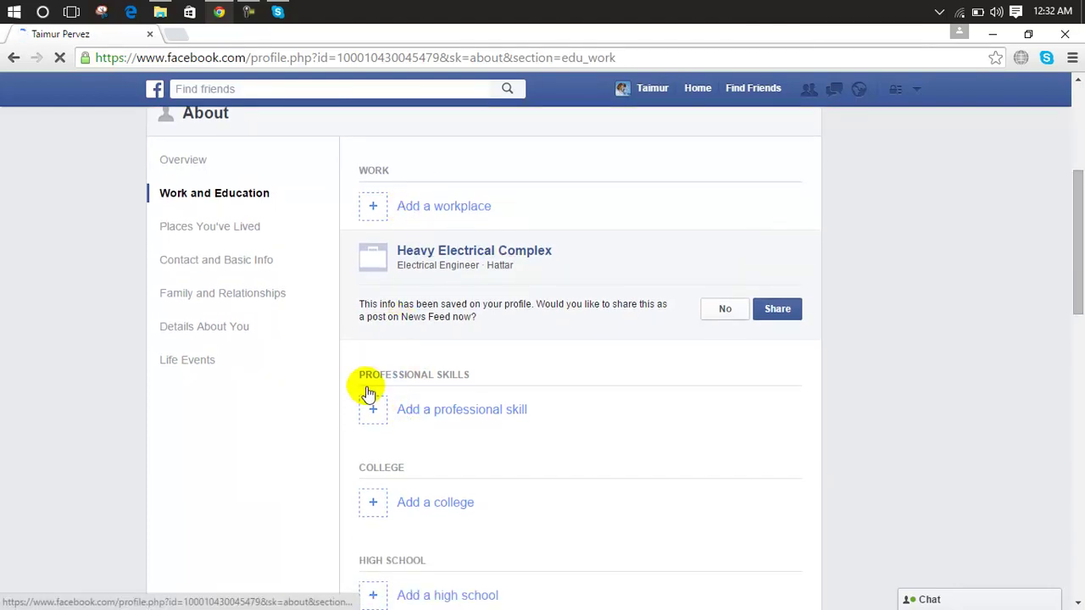
left_click(426, 414)
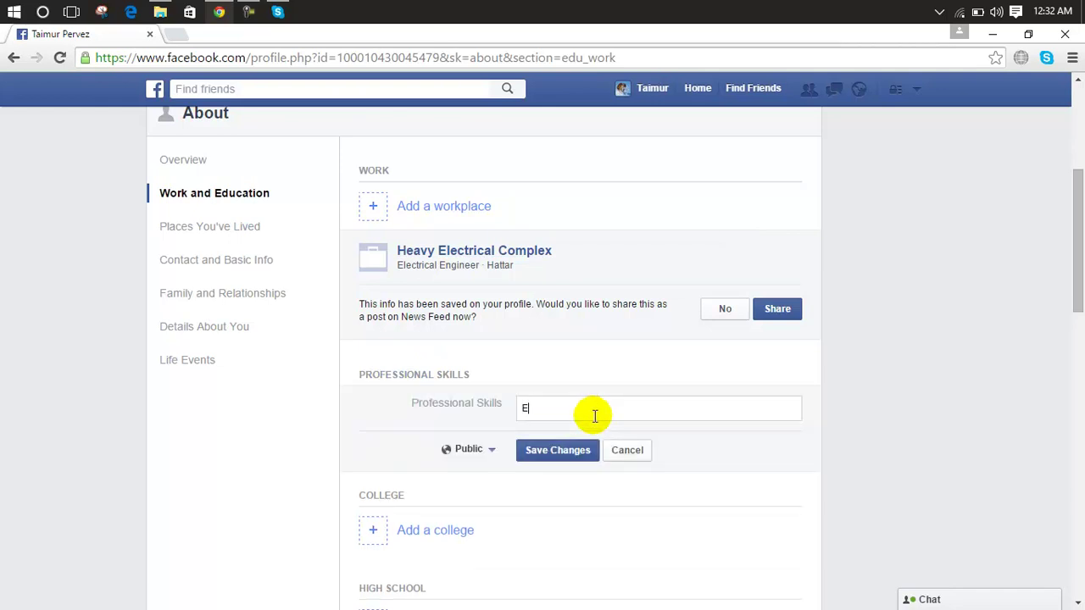
type("Elec")
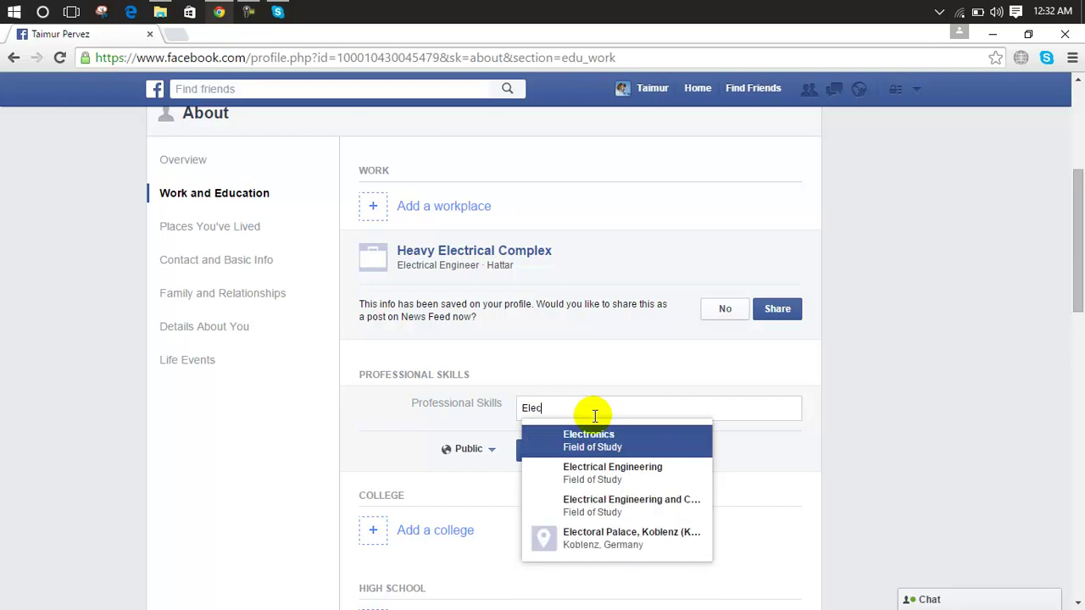
type("trical")
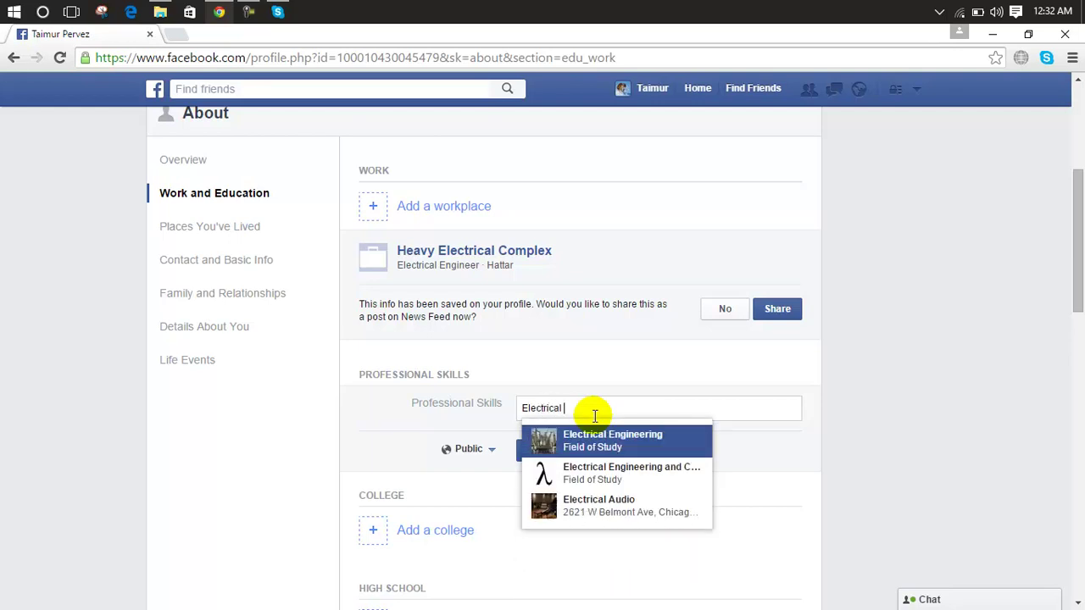
left_click(594, 443)
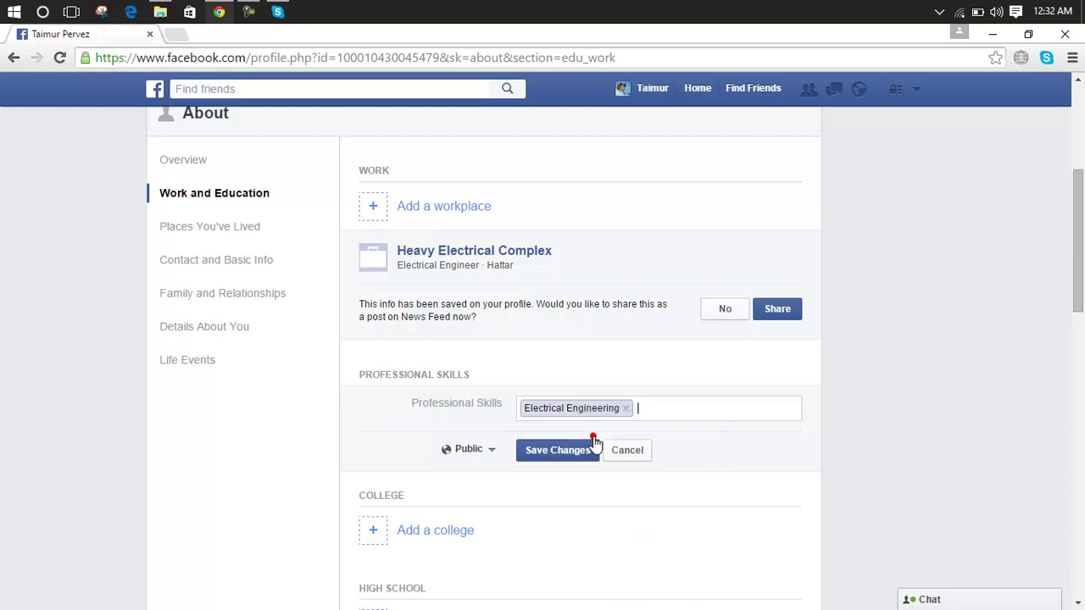
left_click(572, 453)
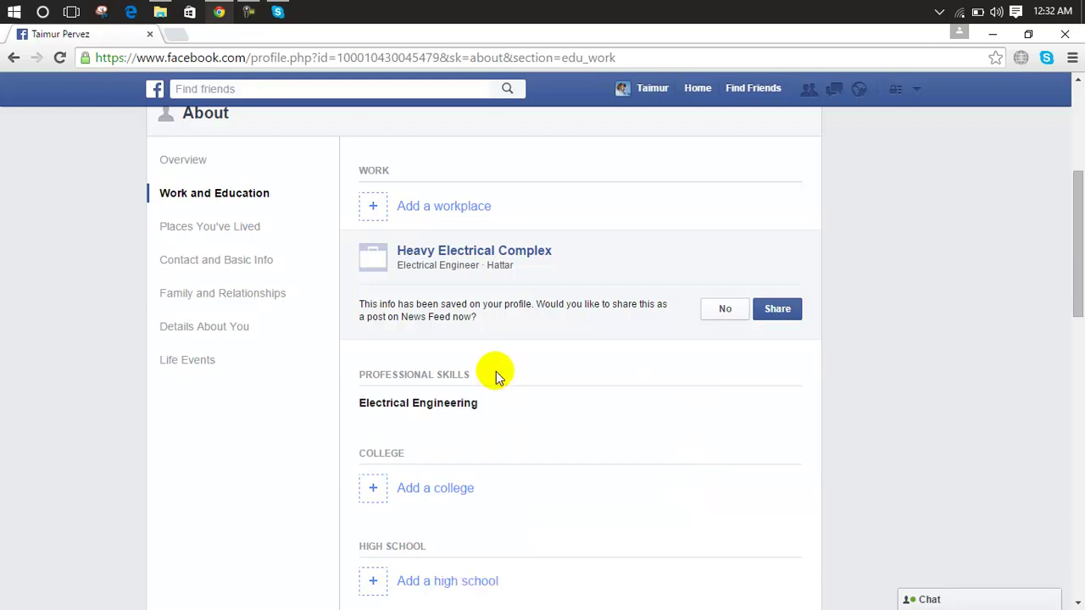
Step: Start a college entry and set its school to the suggested Sarhad University of Science and Information Technology
left_click_drag(1078, 203, 1069, 302)
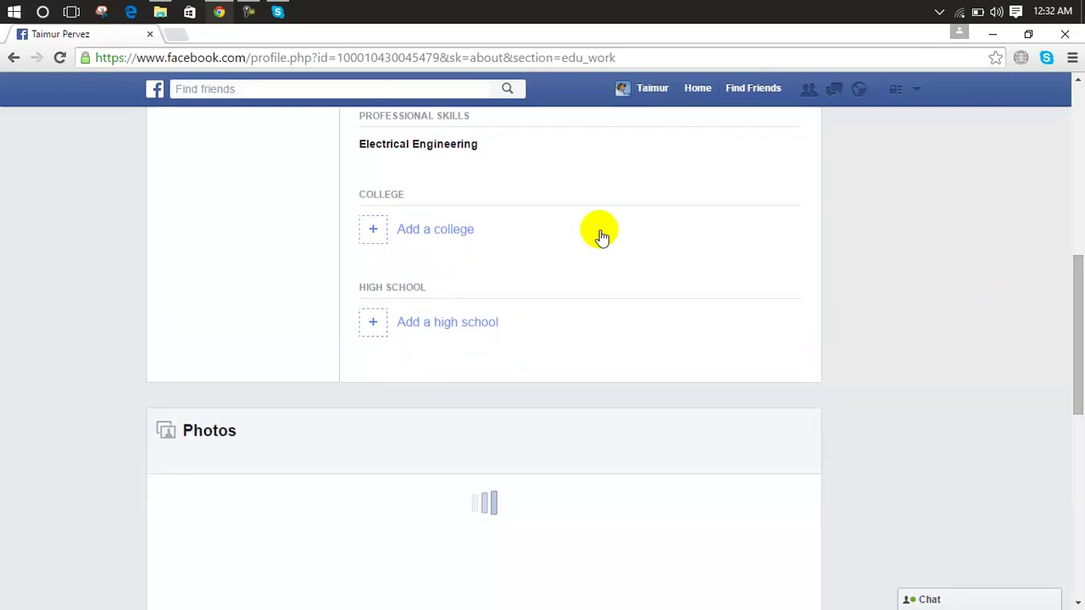
left_click_drag(1080, 307, 1074, 268)
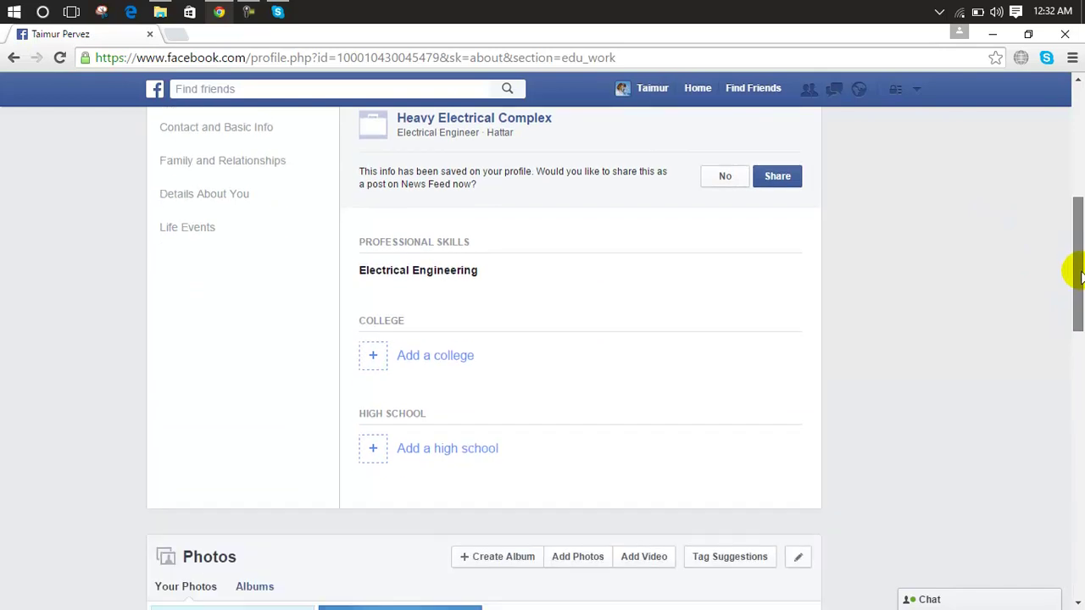
left_click(377, 357)
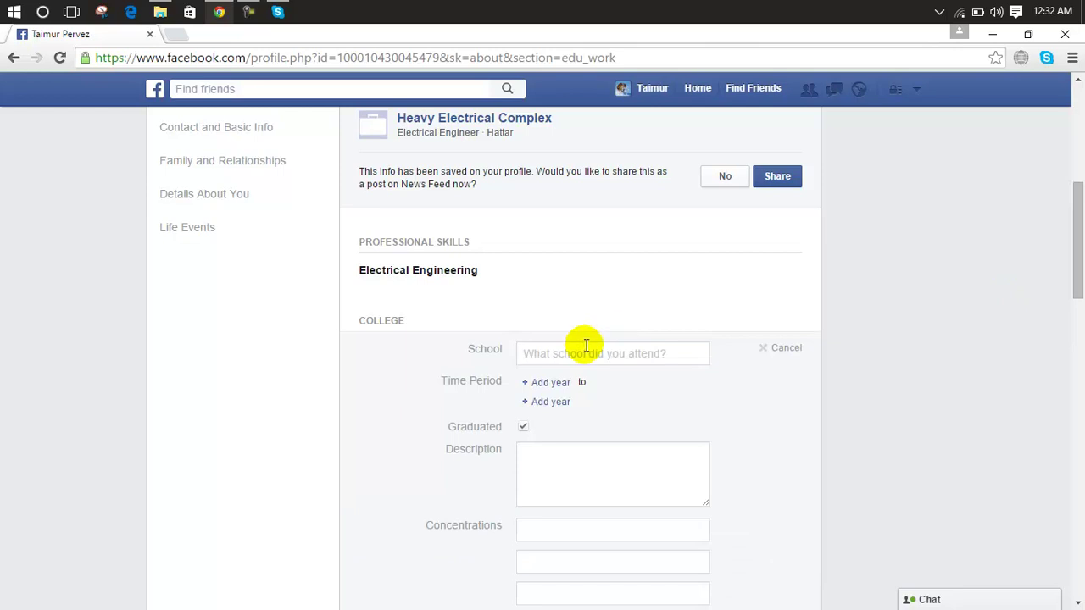
left_click(582, 349)
type("sarhad u")
key("BackSpace")
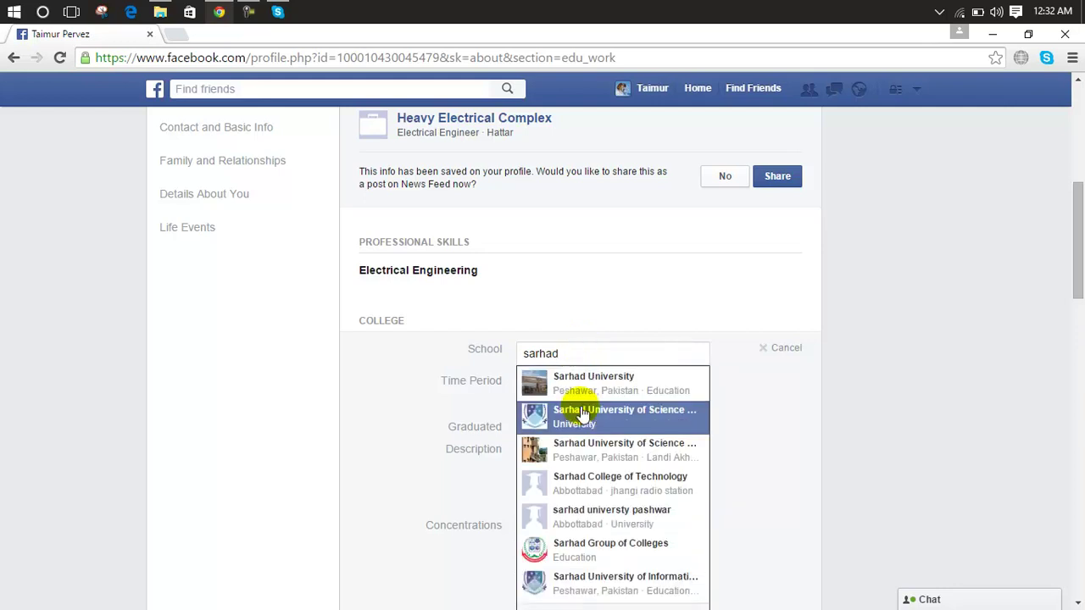
left_click(582, 414)
left_click(527, 456)
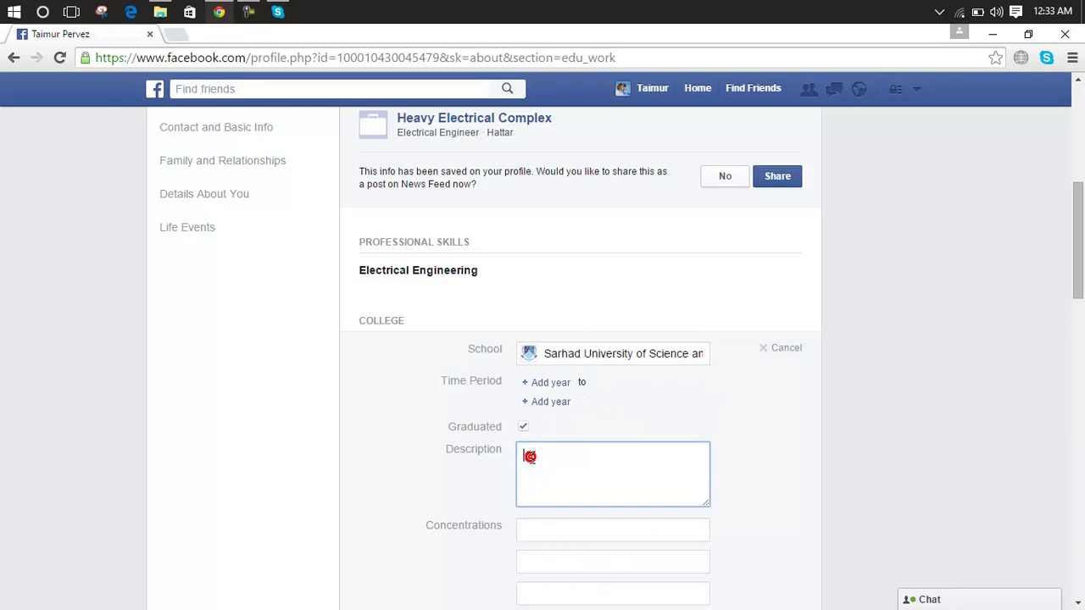
Step: Set the start of the college time period to December 16, 2010
left_click(556, 386)
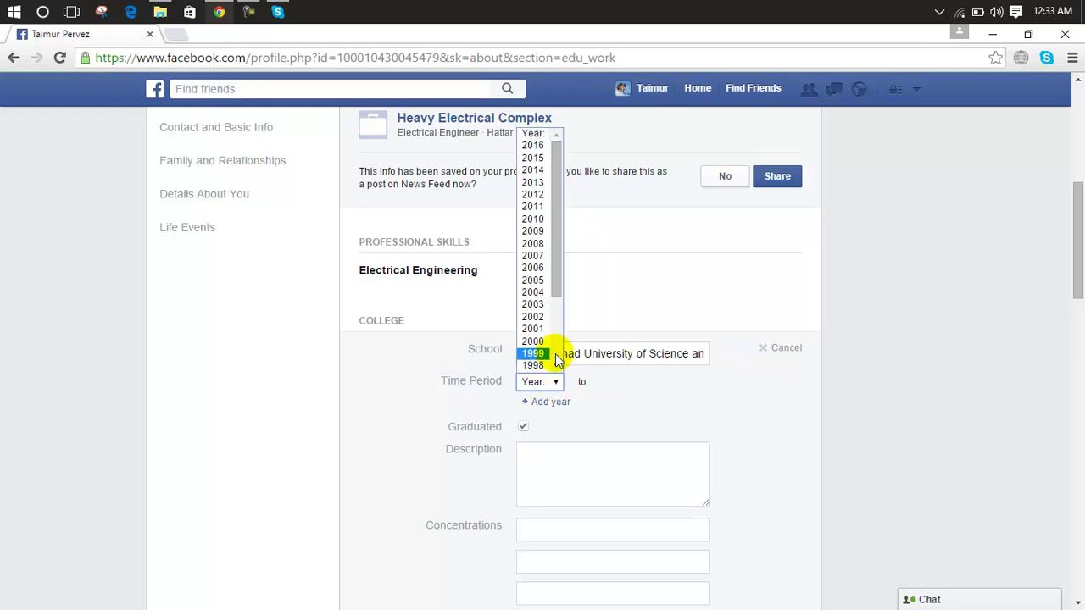
left_click(534, 219)
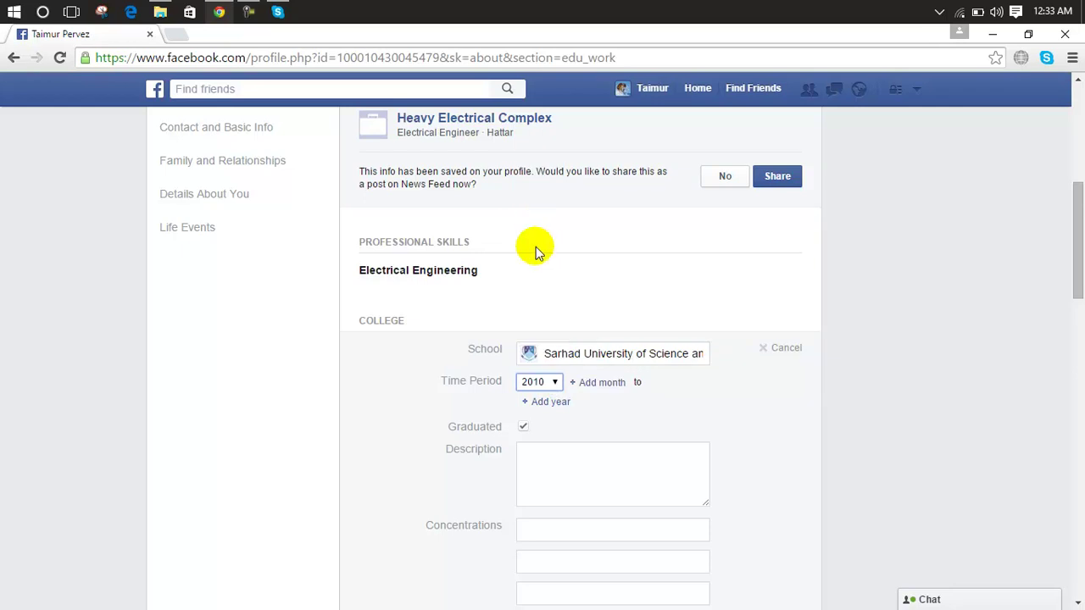
left_click(601, 384)
left_click(600, 408)
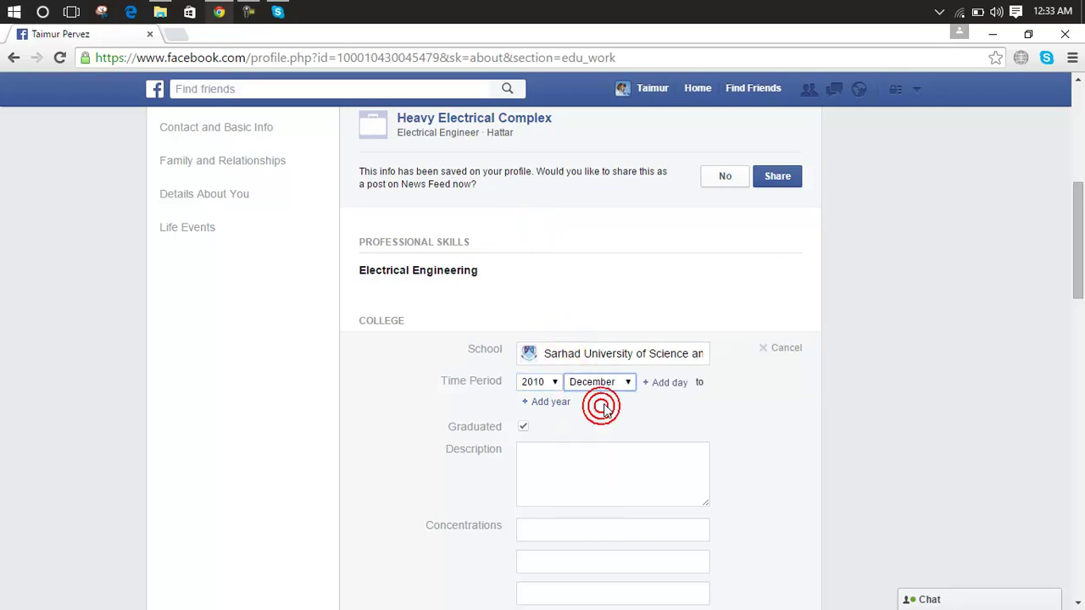
left_click(666, 383)
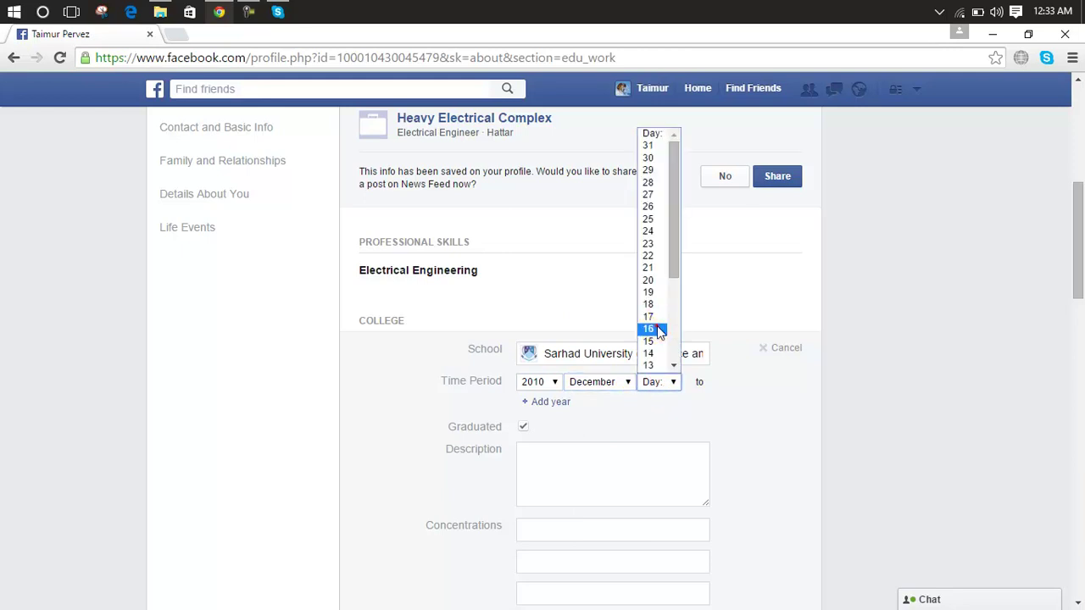
left_click(660, 331)
Step: Set the end of the college time period to October 21, 2015
left_click(543, 405)
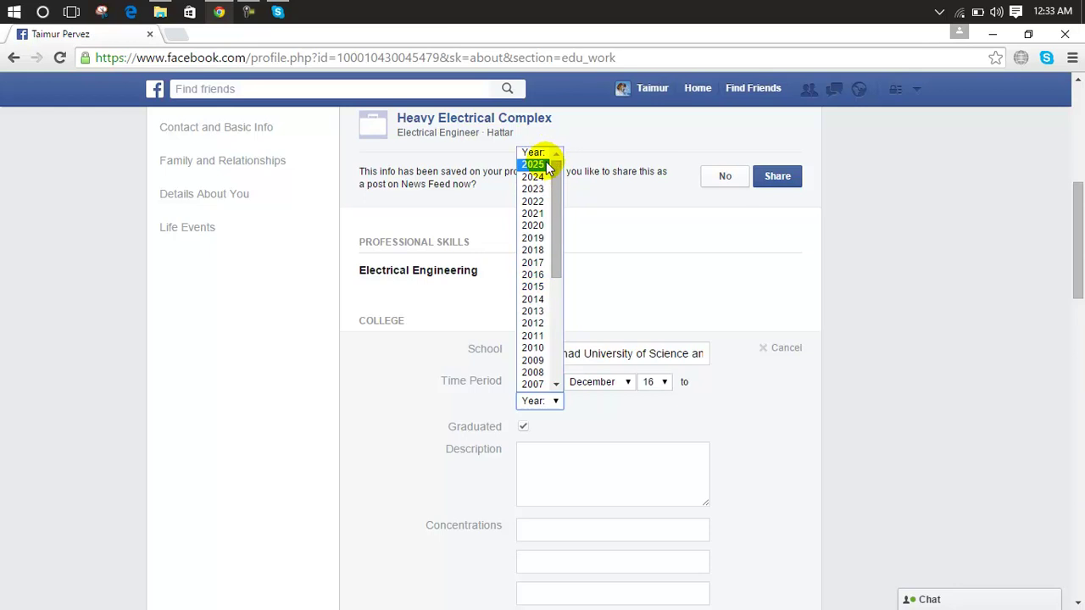
left_click(542, 288)
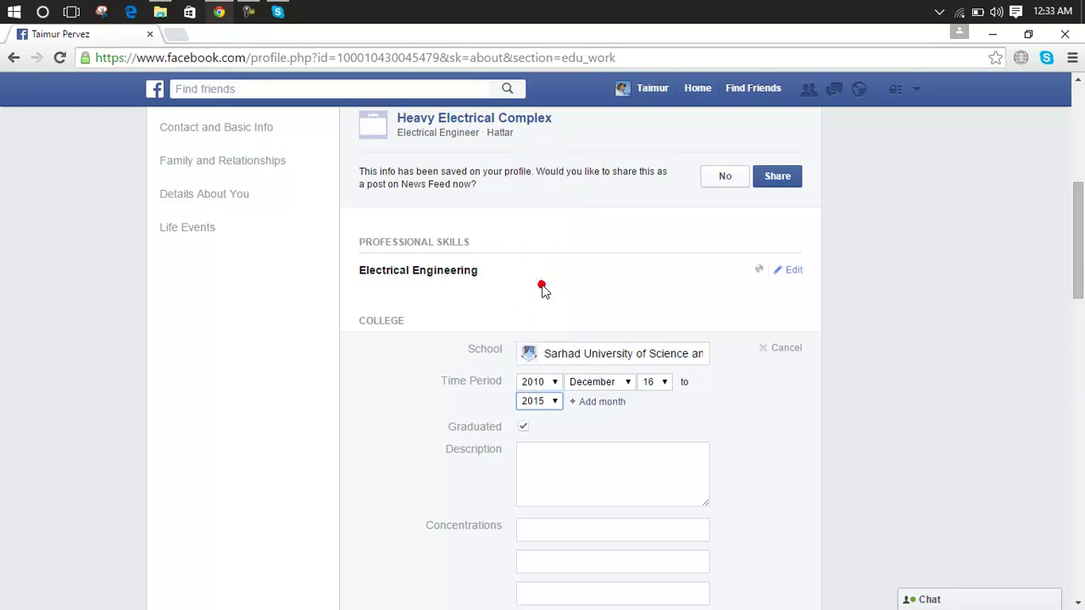
left_click(590, 410)
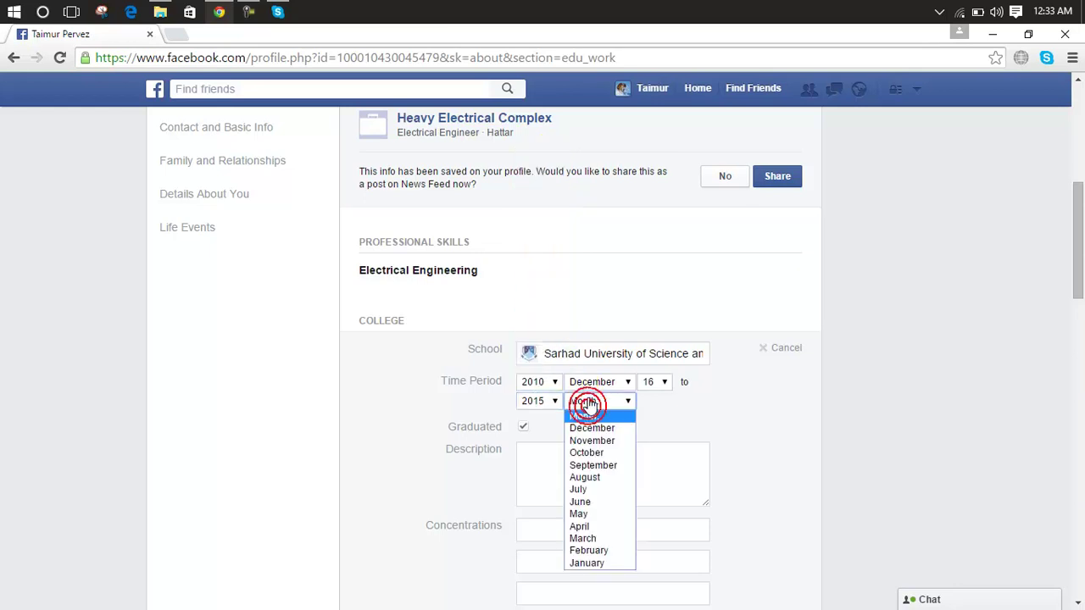
left_click(590, 449)
left_click(654, 400)
left_click(658, 402)
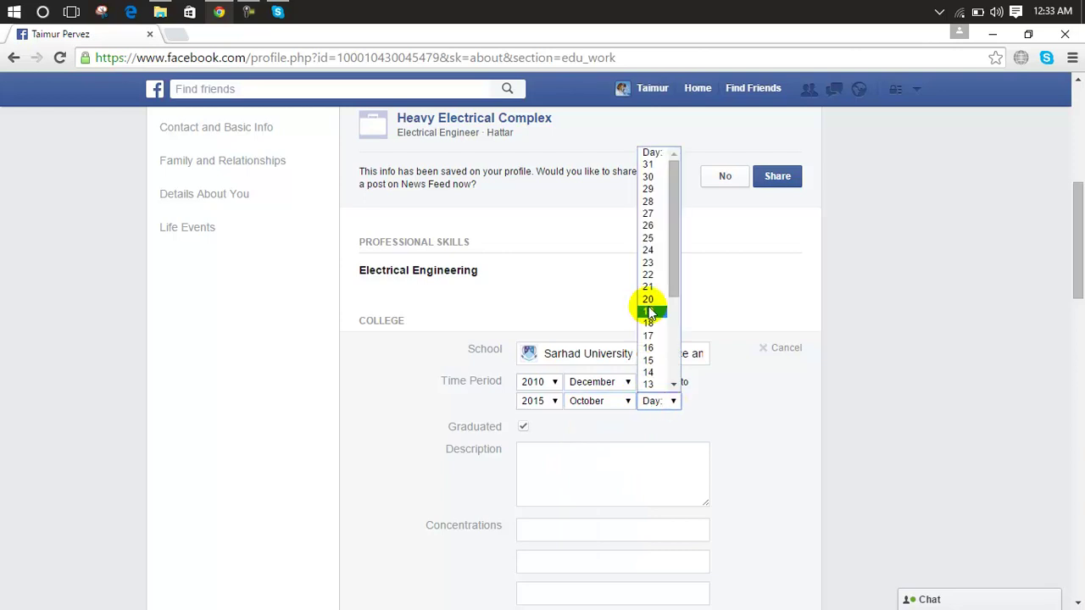
left_click(649, 286)
Step: Save the college entry with its description and concentrations left empty
left_click(578, 476)
left_click_drag(1079, 191, 1079, 339)
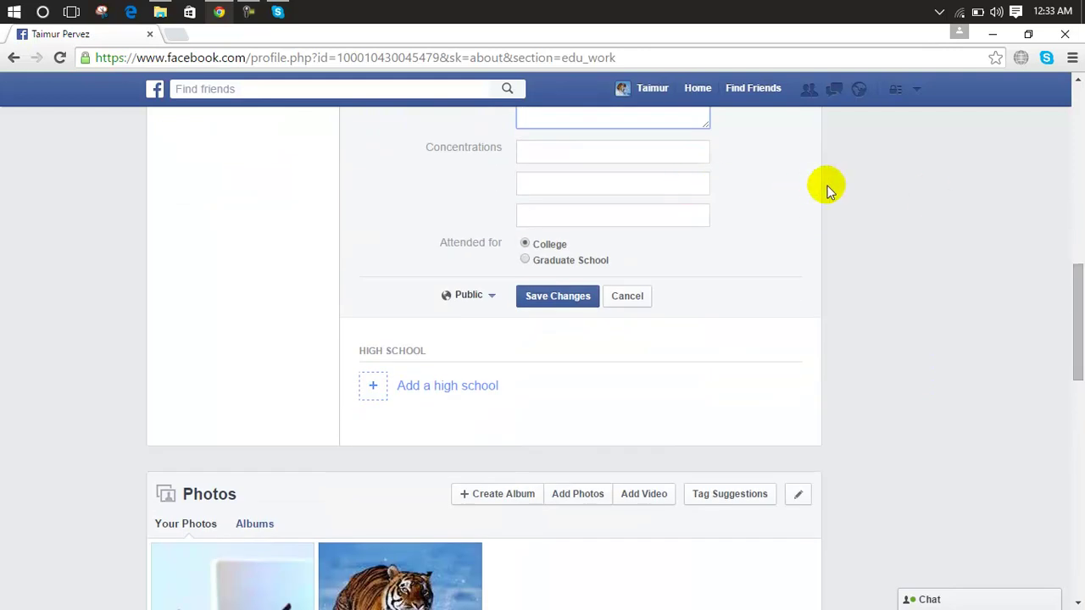
left_click(560, 283)
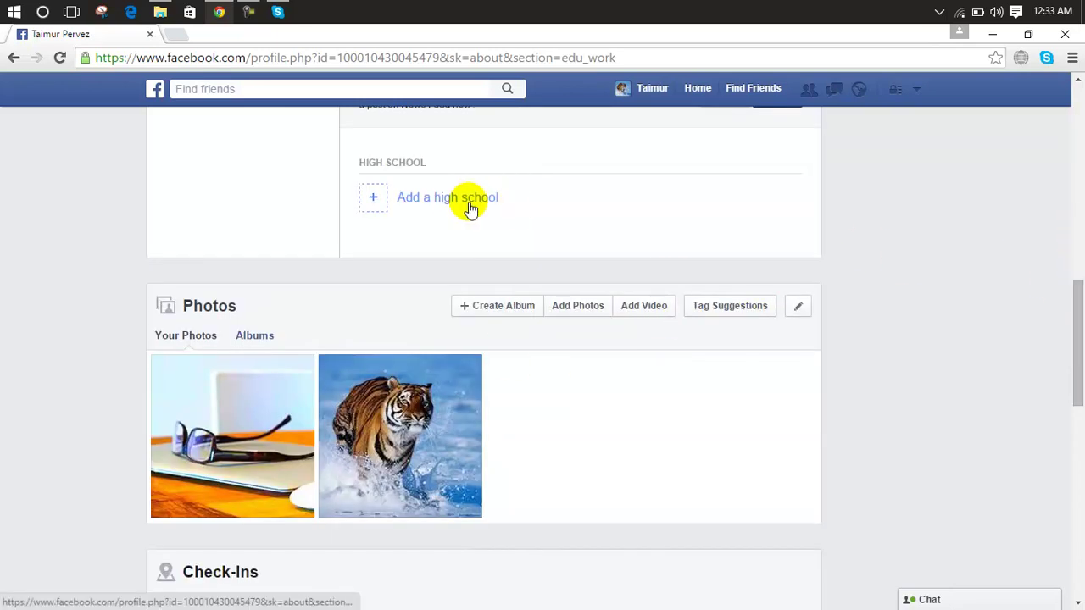
Step: Review the Places You've Lived, Contact and Basic Info, Family and Relationships, Details About You and Life Events sections, opening the favorite quotes form
left_click_drag(1073, 322, 1077, 223)
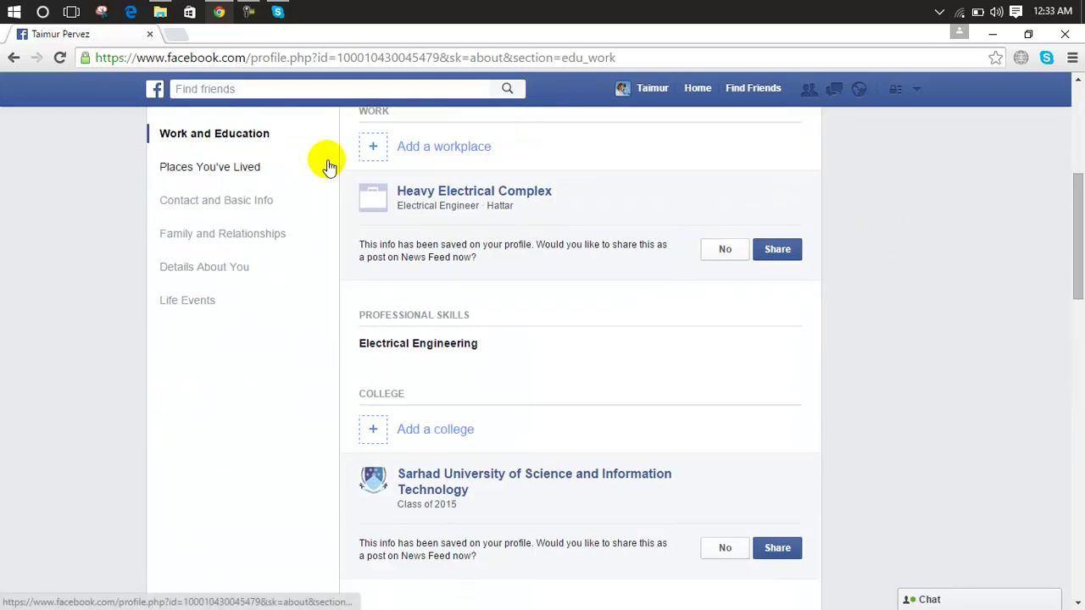
left_click(245, 174)
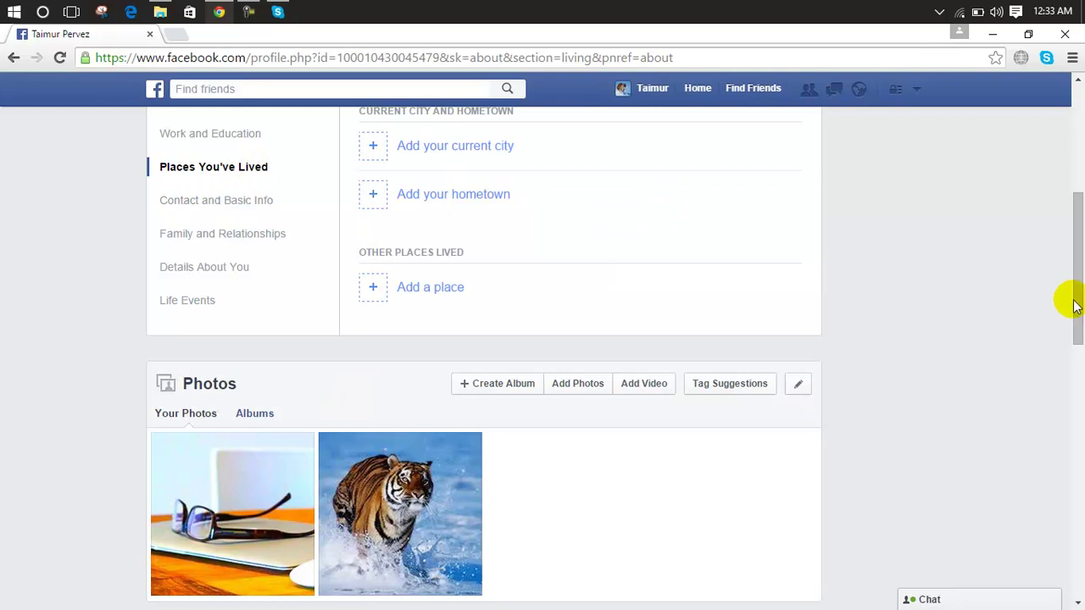
scroll(1051, 341, "up", 2)
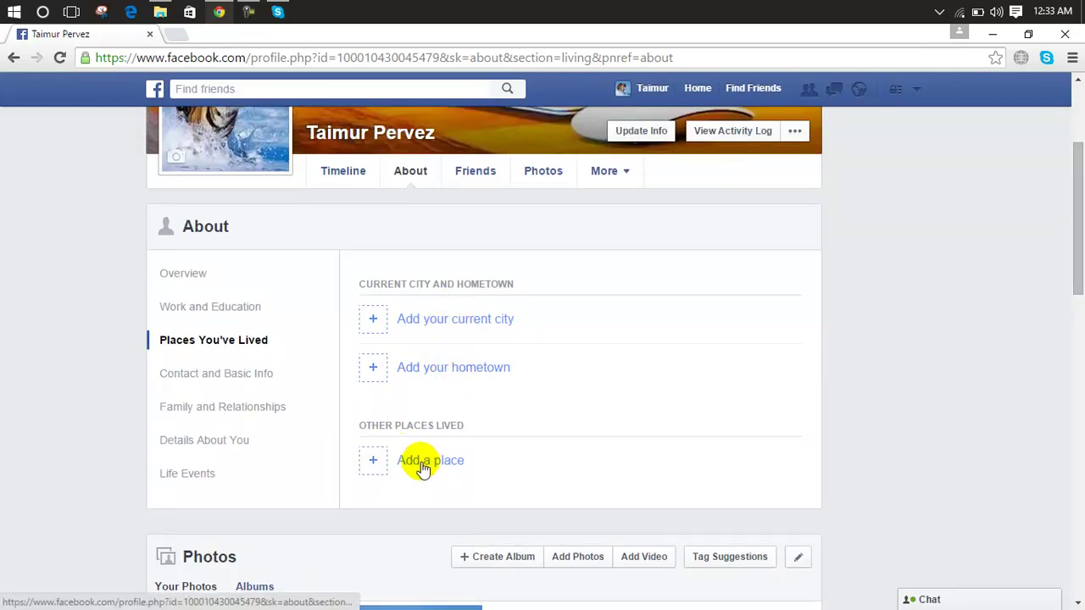
left_click(269, 372)
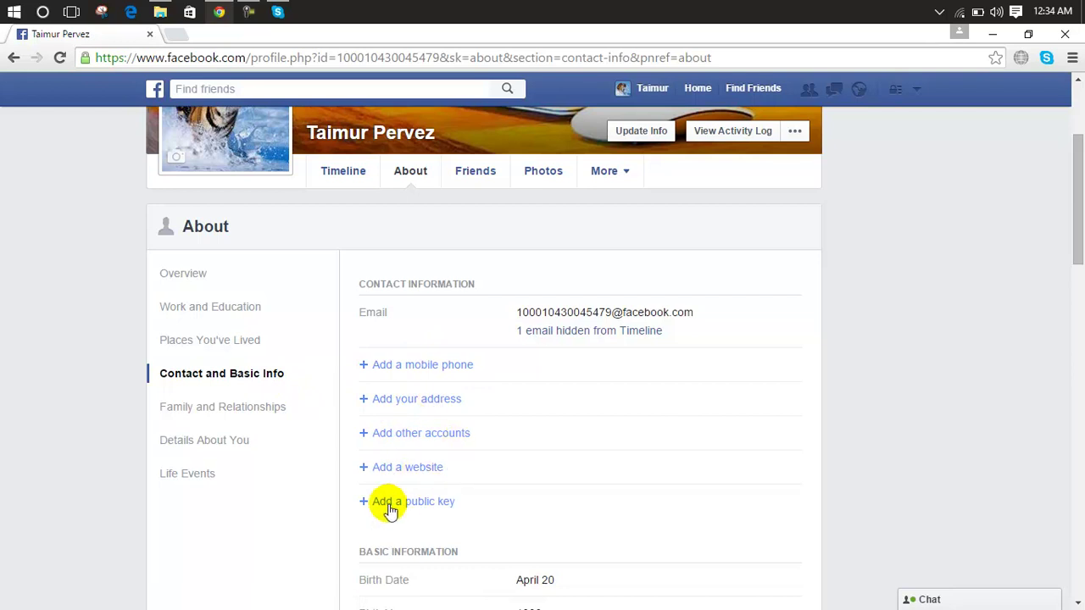
left_click(260, 409)
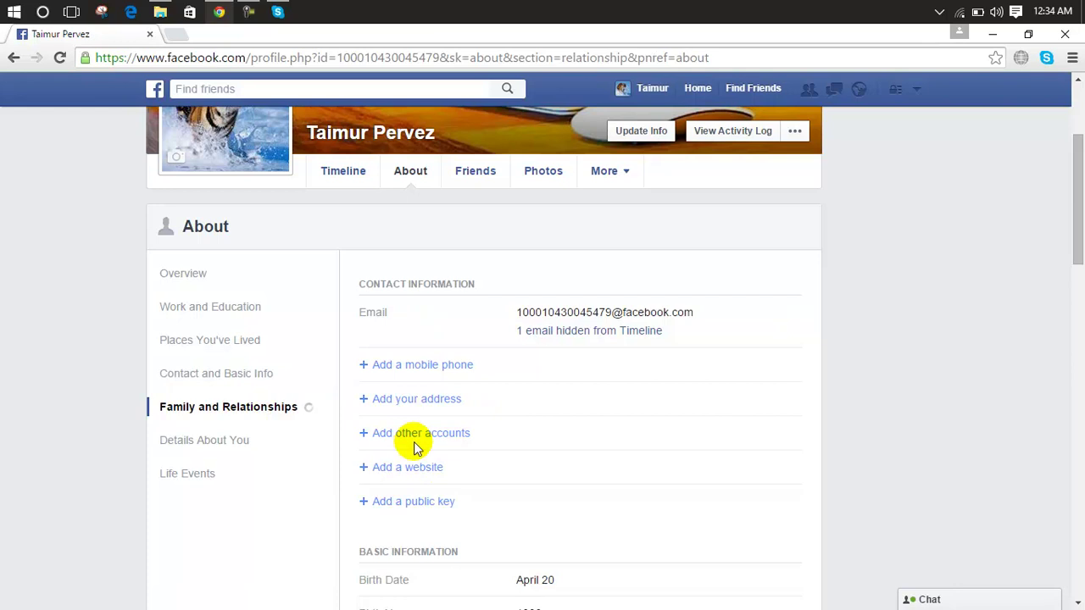
left_click(238, 447)
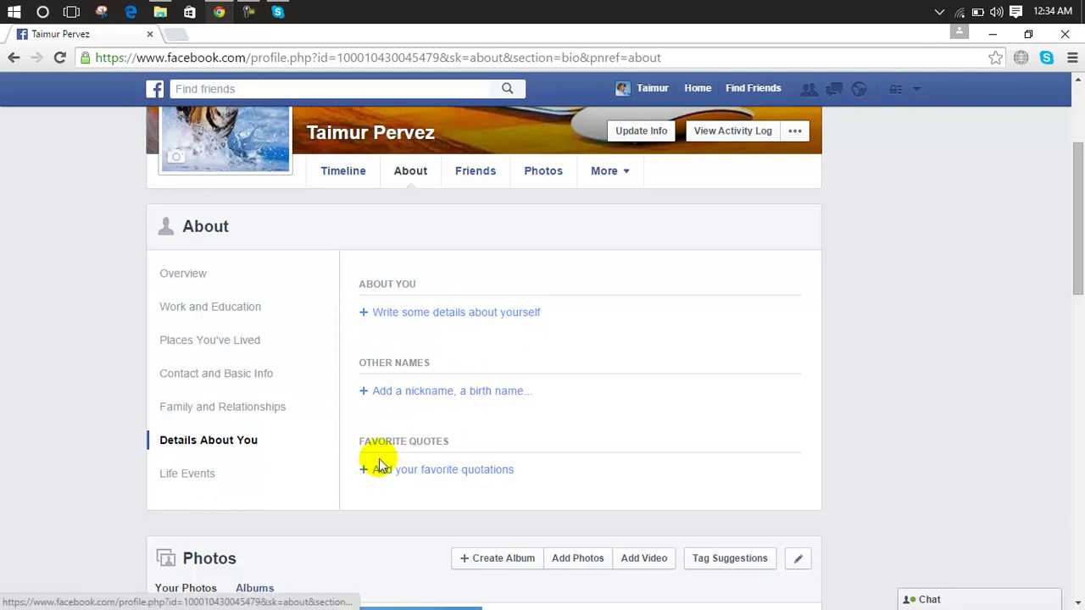
left_click(404, 472)
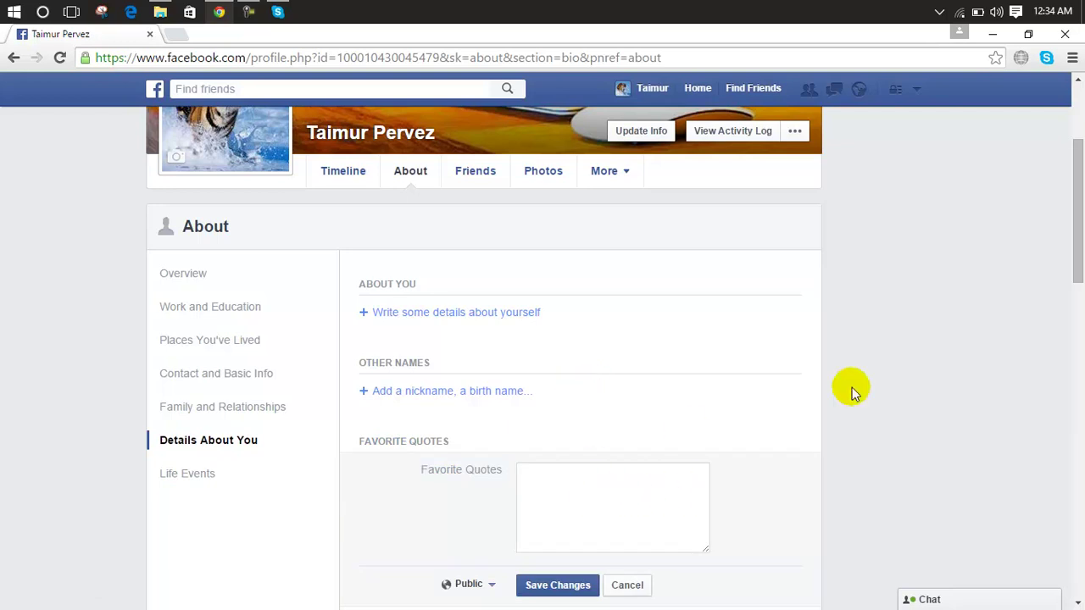
scroll(1076, 263, "down", 2)
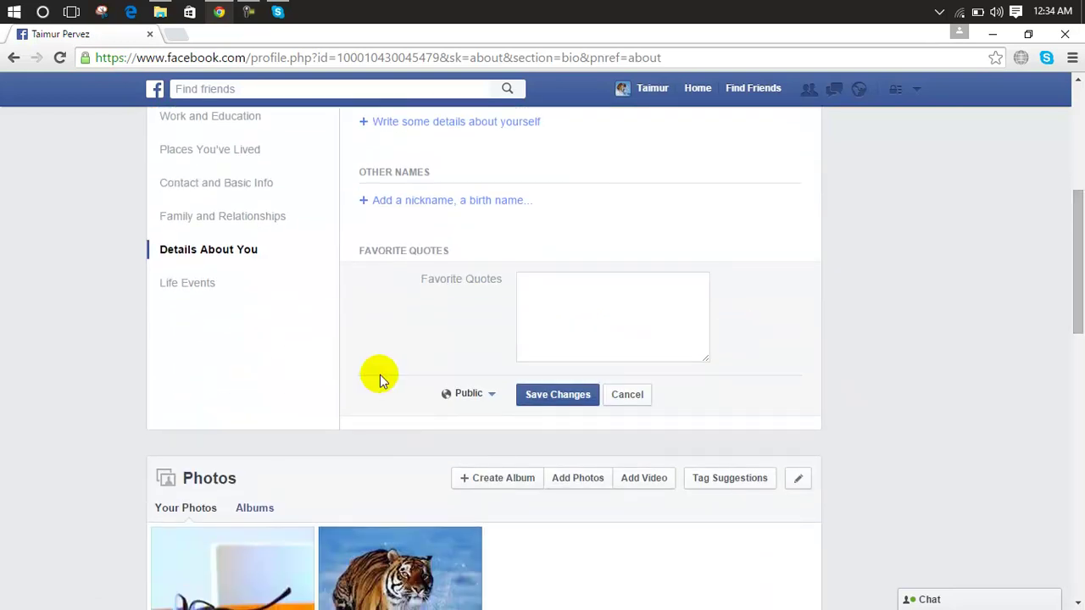
left_click(188, 283)
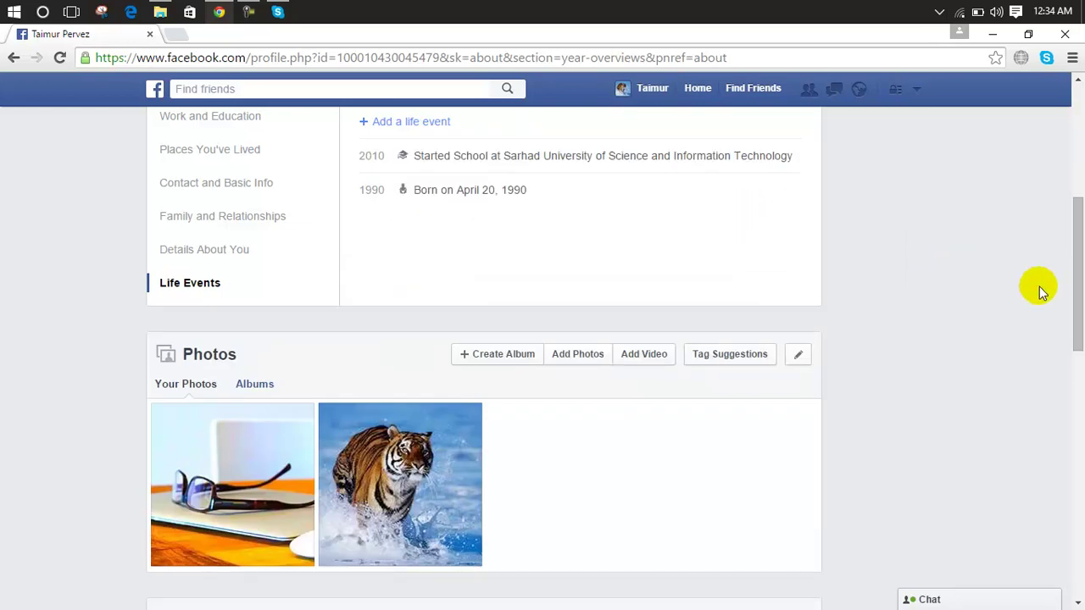
left_click_drag(1079, 285, 1076, 223)
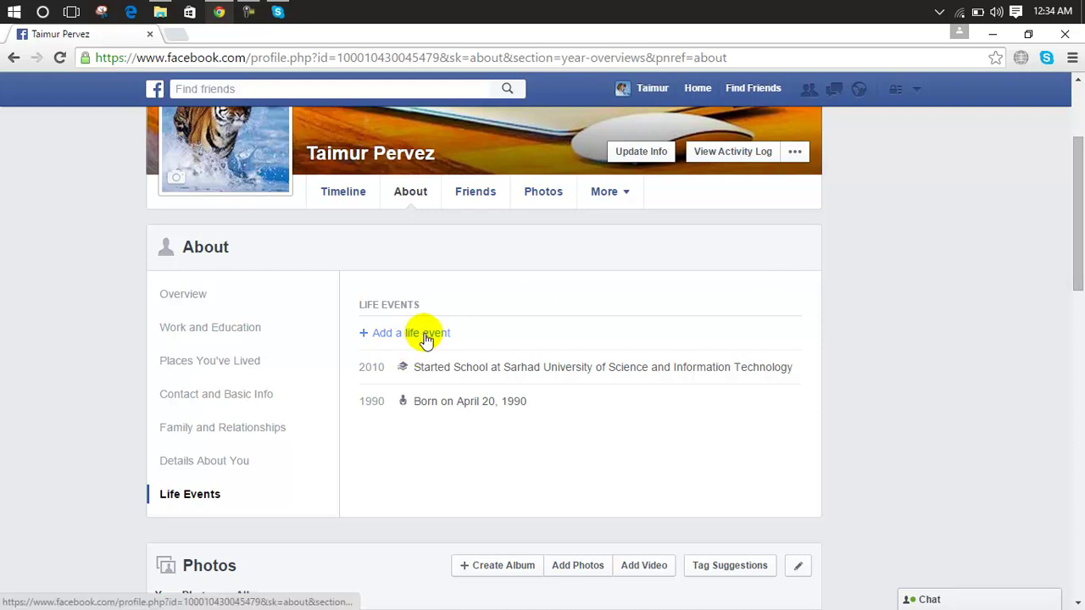
Step: Search the favorite sports teams for "cricket", replace the search with "footba", and add the suggested Football page
left_click_drag(1076, 194, 1048, 386)
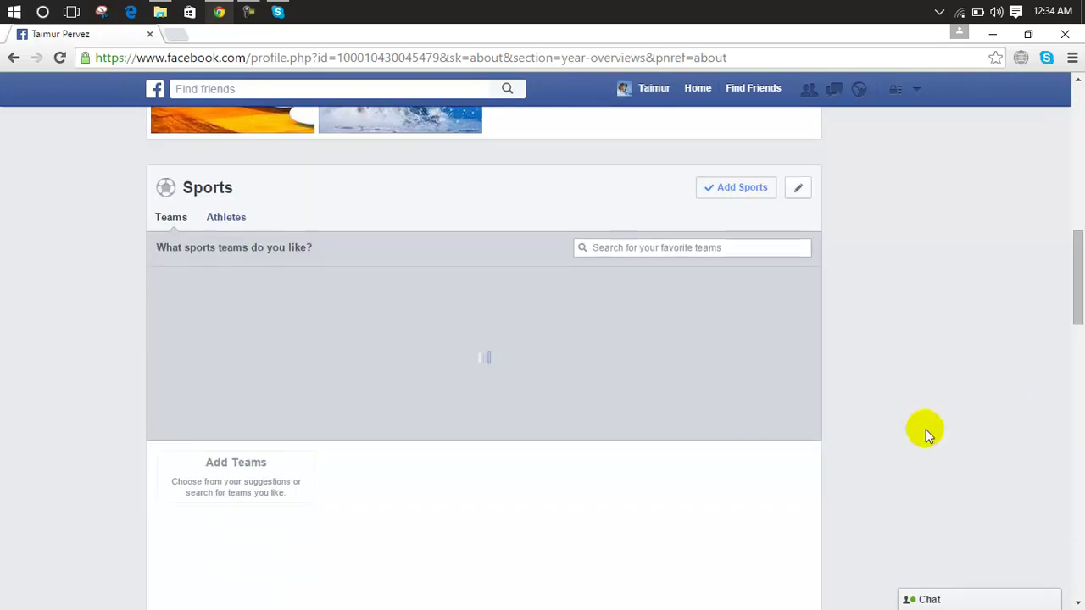
left_click(650, 250)
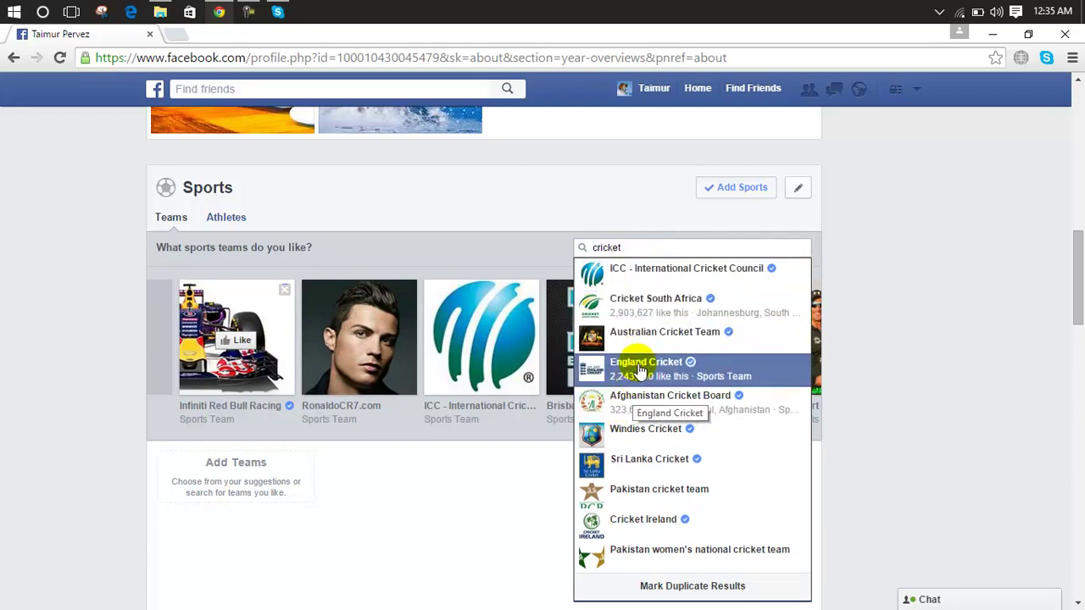
left_click(661, 245)
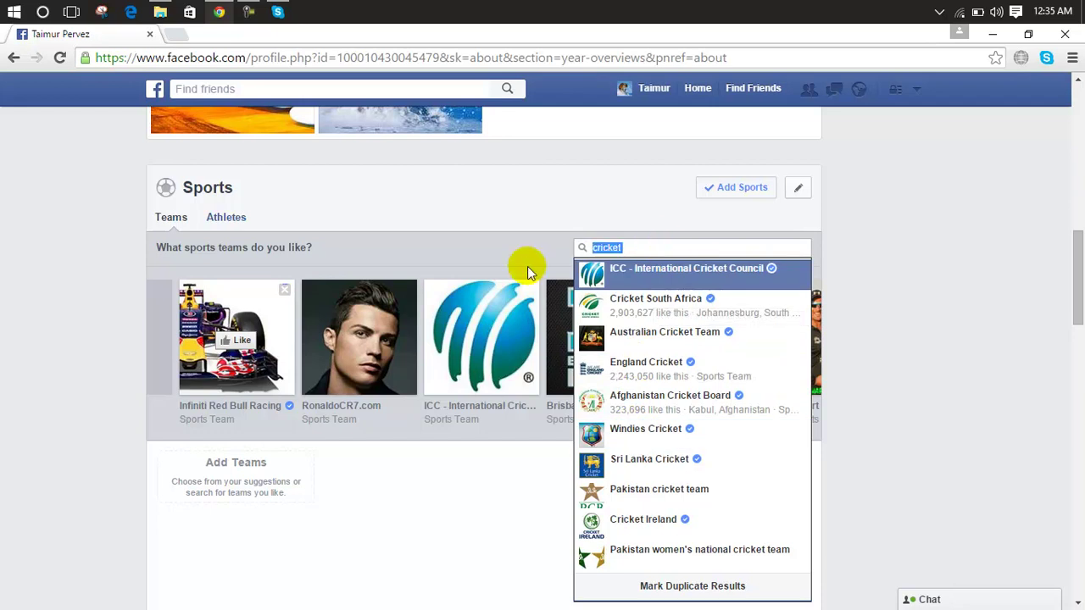
key("BackSpace")
type("footba")
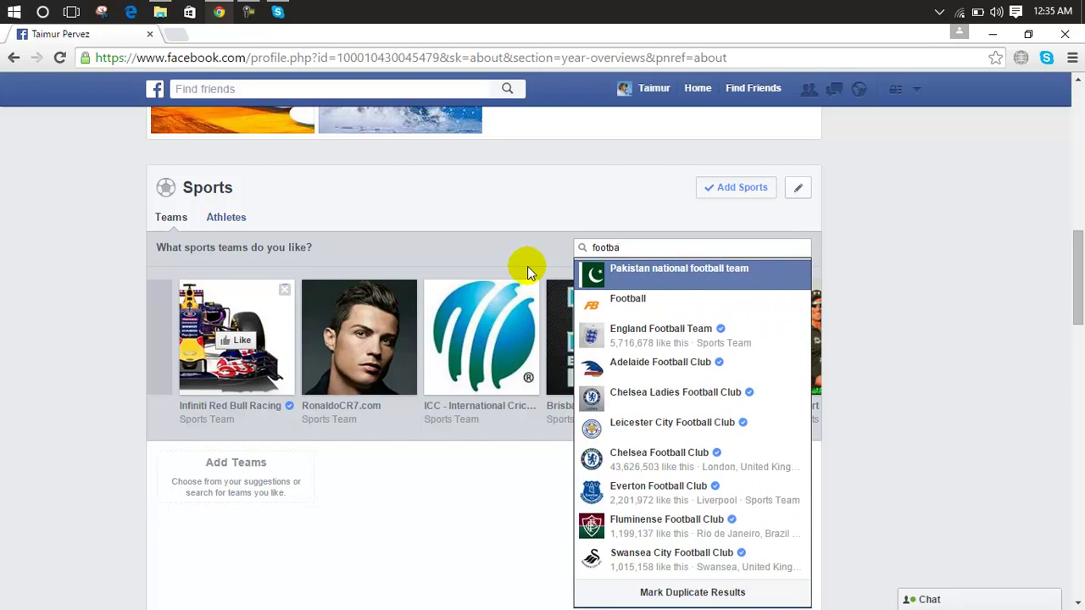
left_click(598, 300)
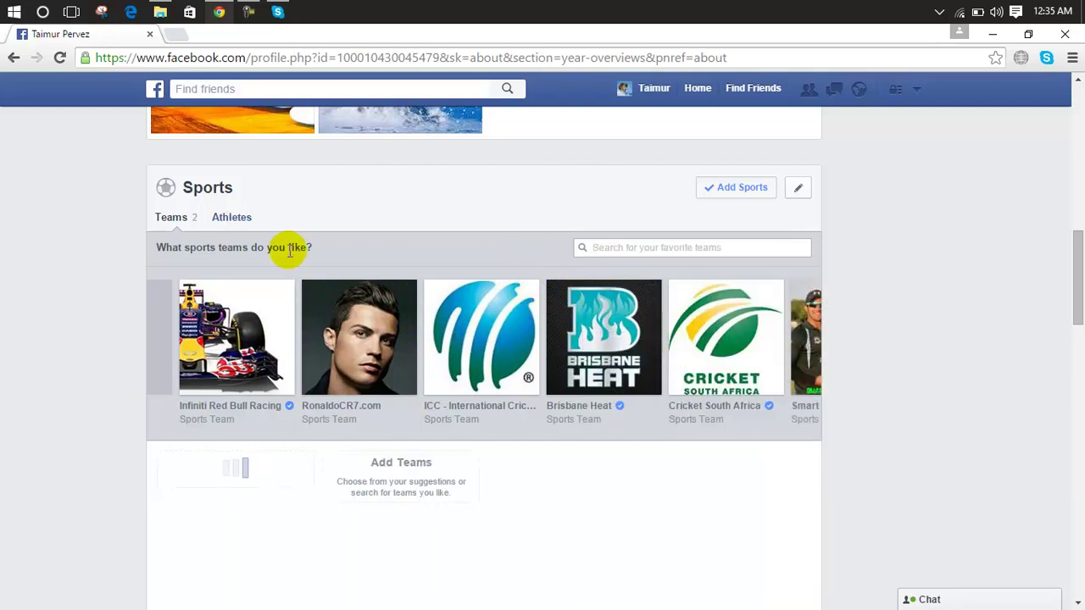
Step: Switch the Sports section to athletes, search the favorite athletes for "foot", and clear the search
left_click(234, 222)
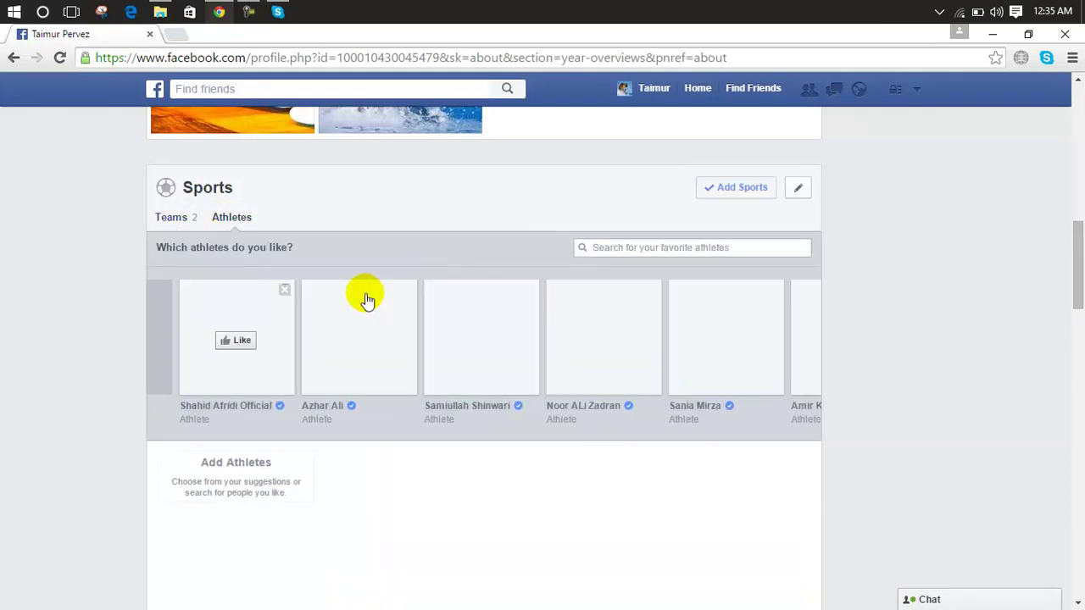
left_click(720, 247)
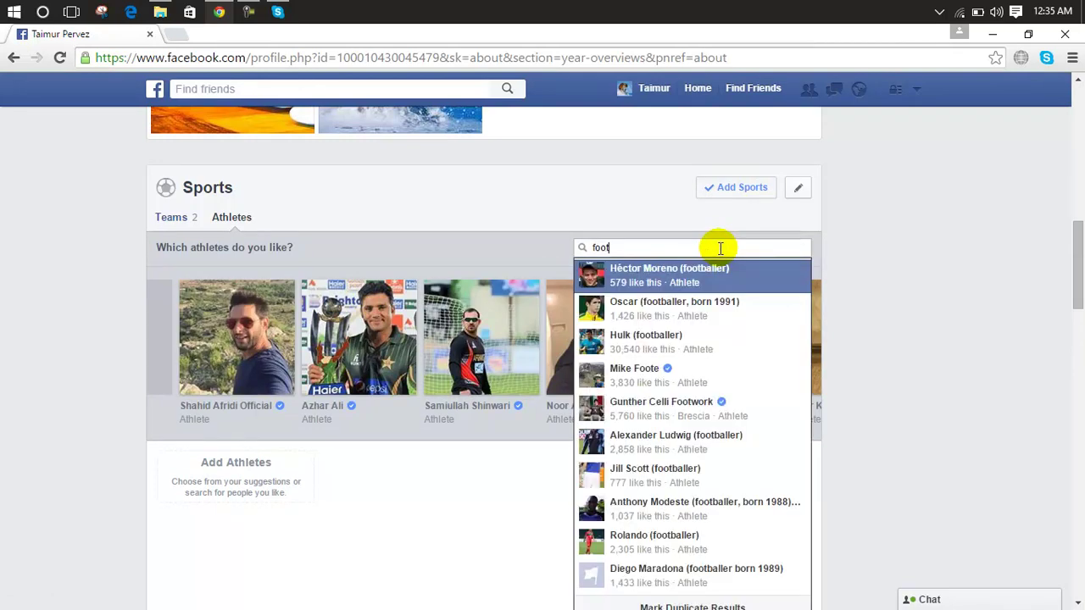
key("BackSpace")
key("BackSpace")
key("BackSpace")
key("BackSpace")
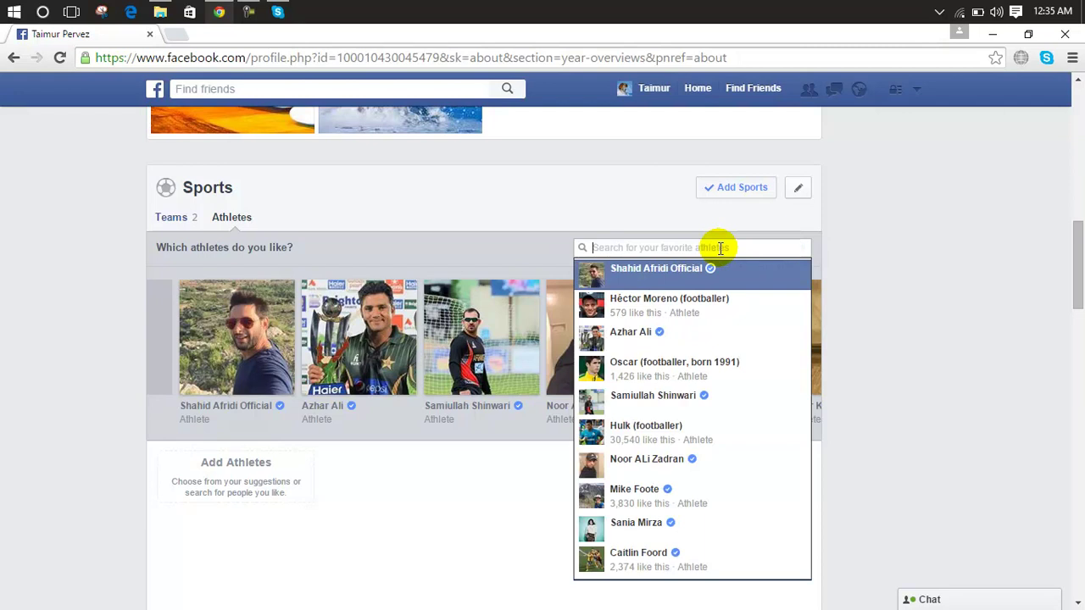
Step: Like the suggested athletes Shahid Afridi Official and Azhar Ali
left_click(250, 340)
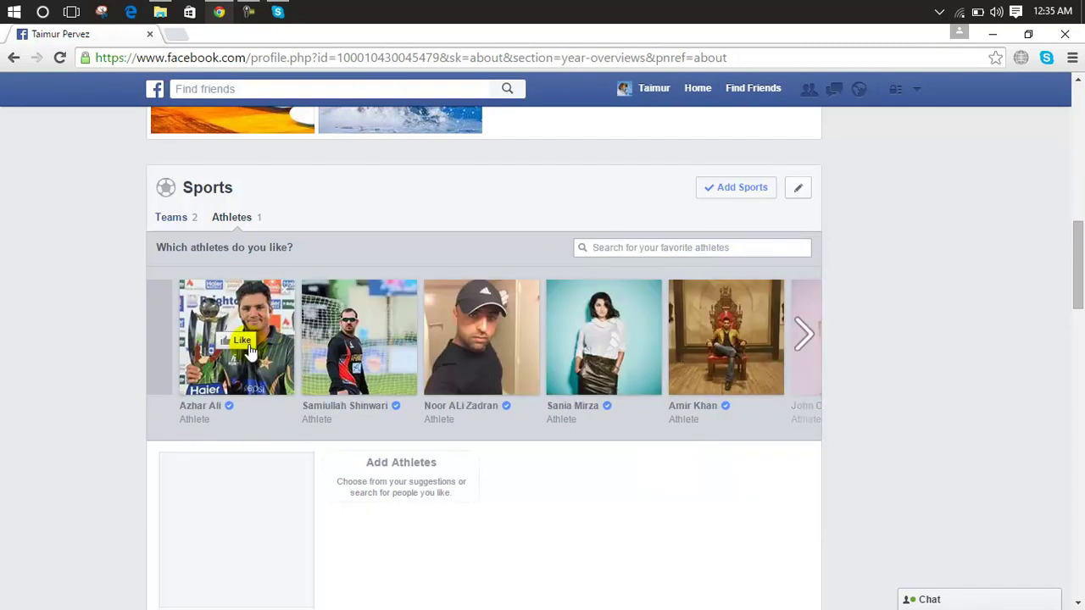
left_click(246, 342)
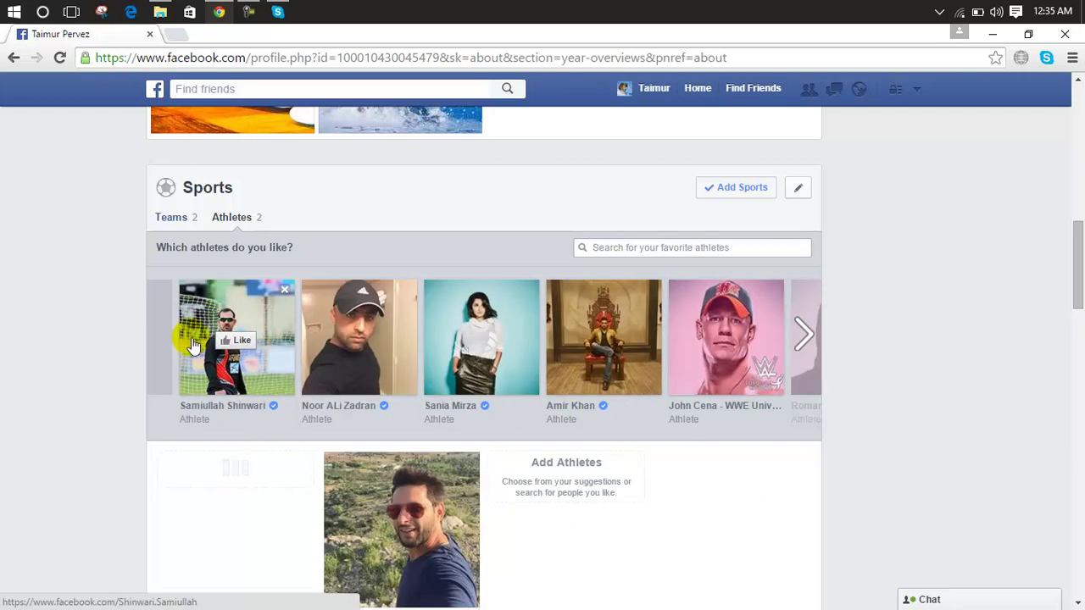
Step: Switch the Sports section to teams, search the favorite teams for "pakis", and add the Pakistan national football team
left_click(171, 219)
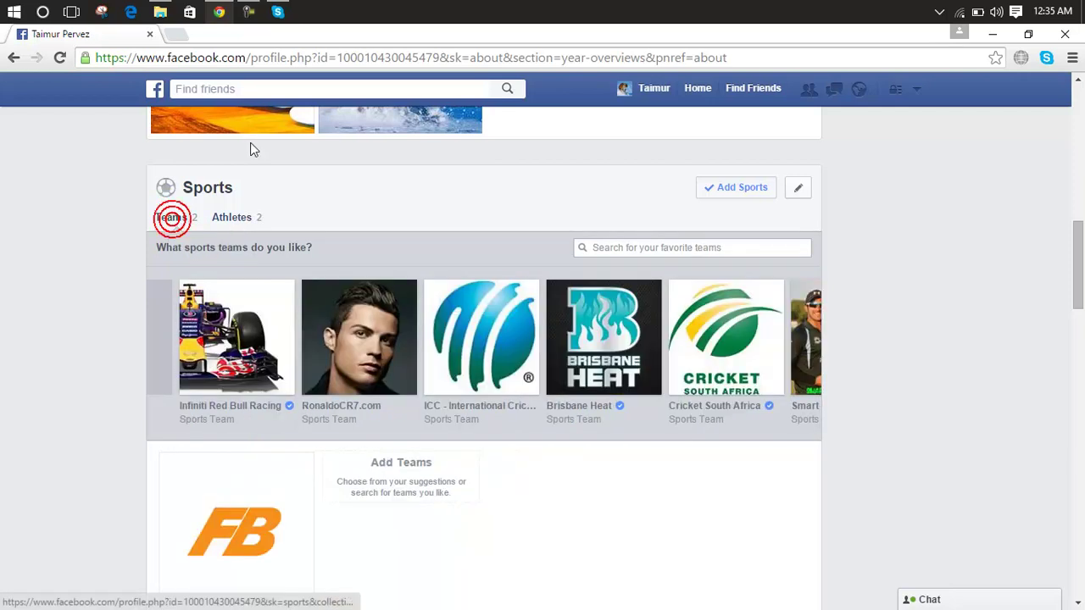
left_click(703, 247)
type("pakis")
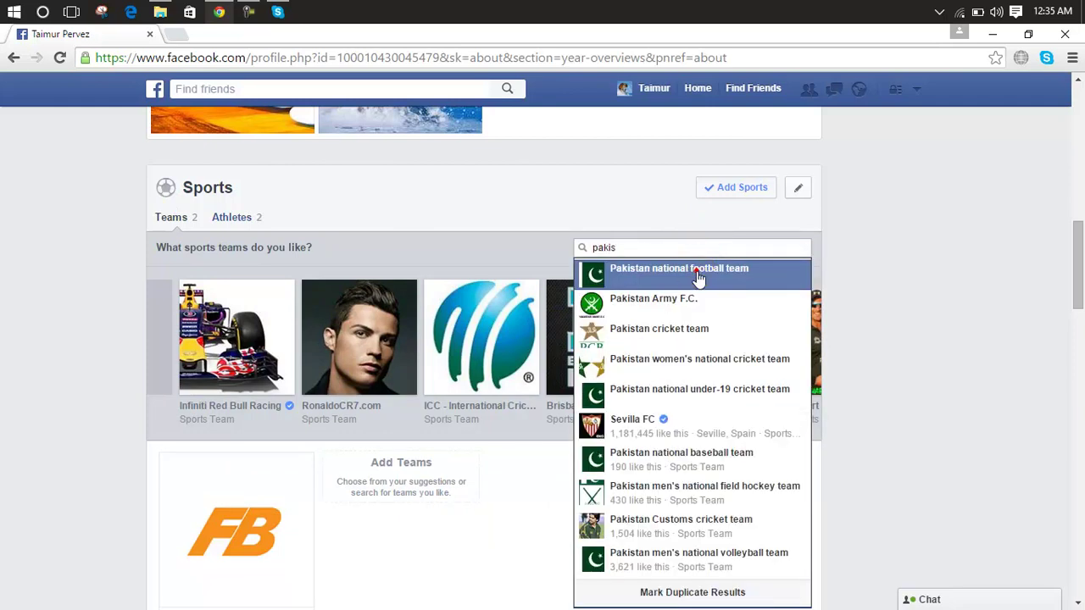
left_click(694, 267)
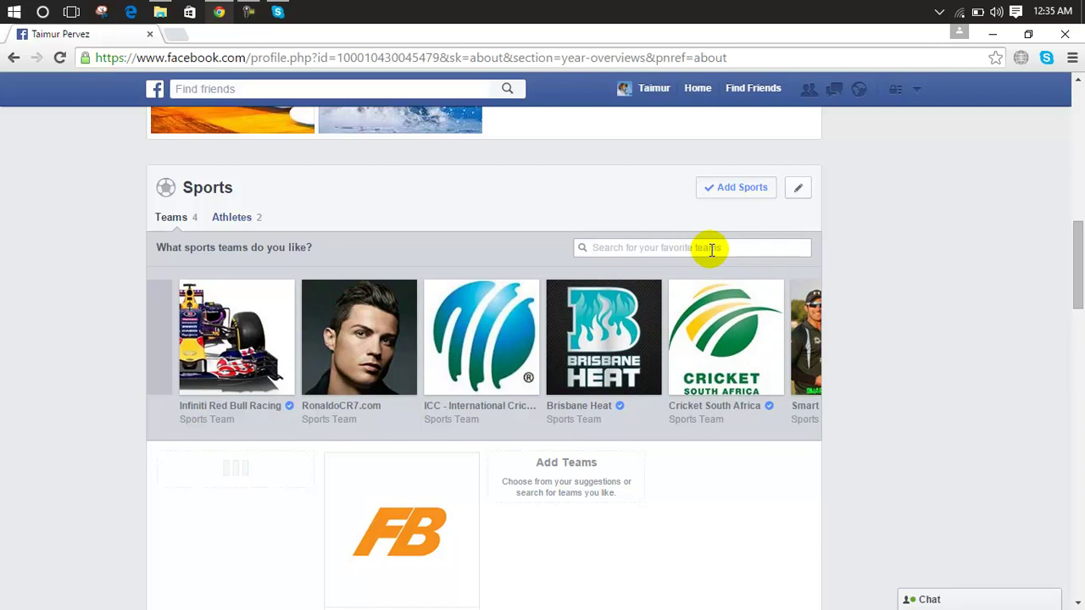
Step: Search the favorite sports teams for "pakis", and change the search to "pakitan cricket tean"
type("pakis")
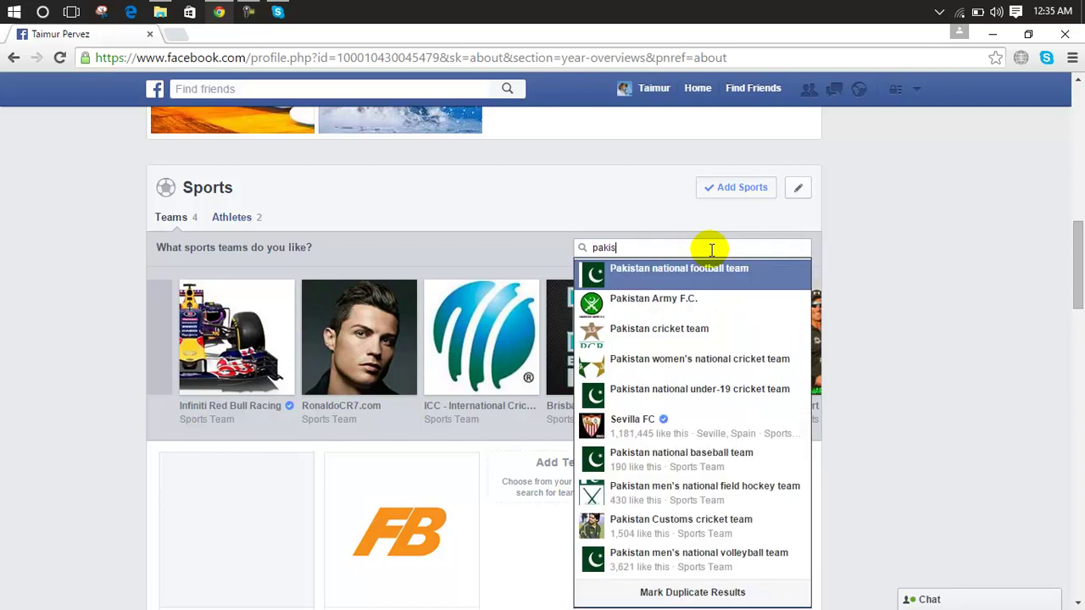
key("BackSpace")
type("tan cricket tean")
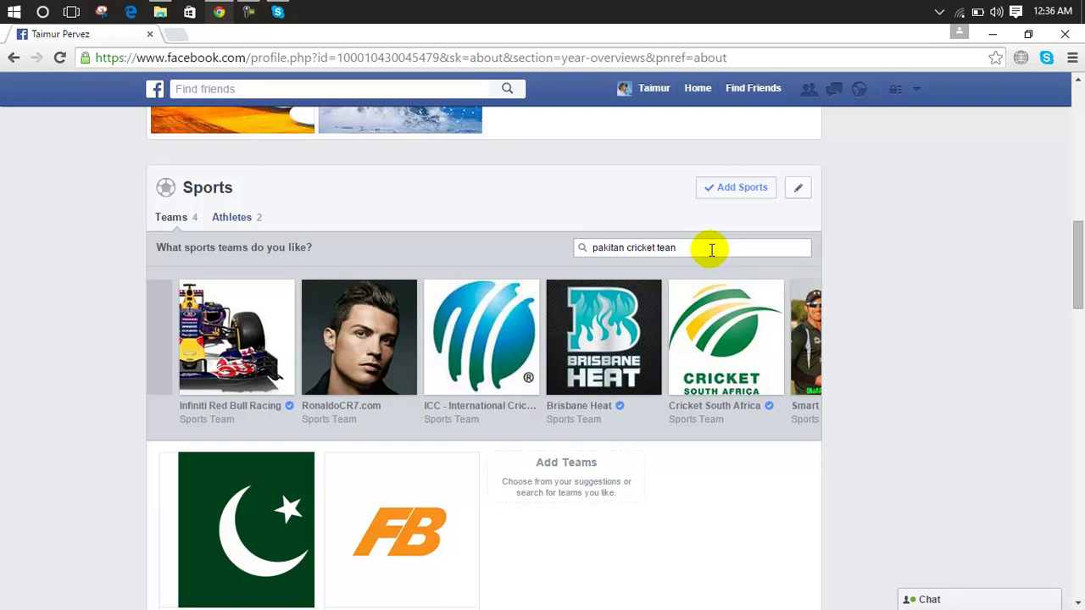
mouse_move(1076, 254)
left_mouse_down()
mouse_move(1077, 286)
mouse_move(1076, 255)
left_mouse_up()
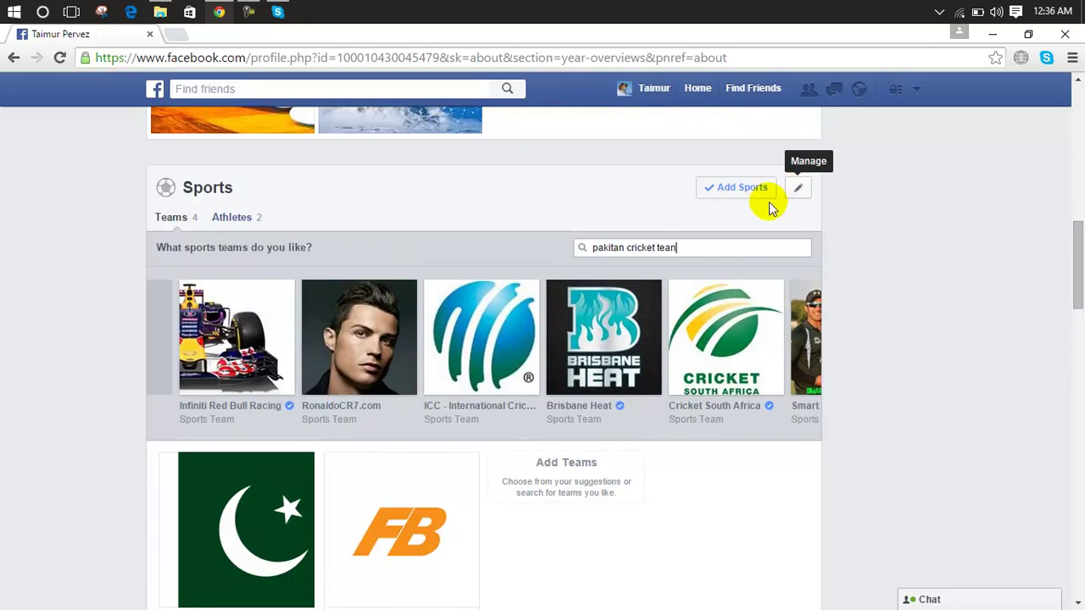
Step: Browse the suggested sports teams and like the Pakistan cricket team
left_click(801, 332)
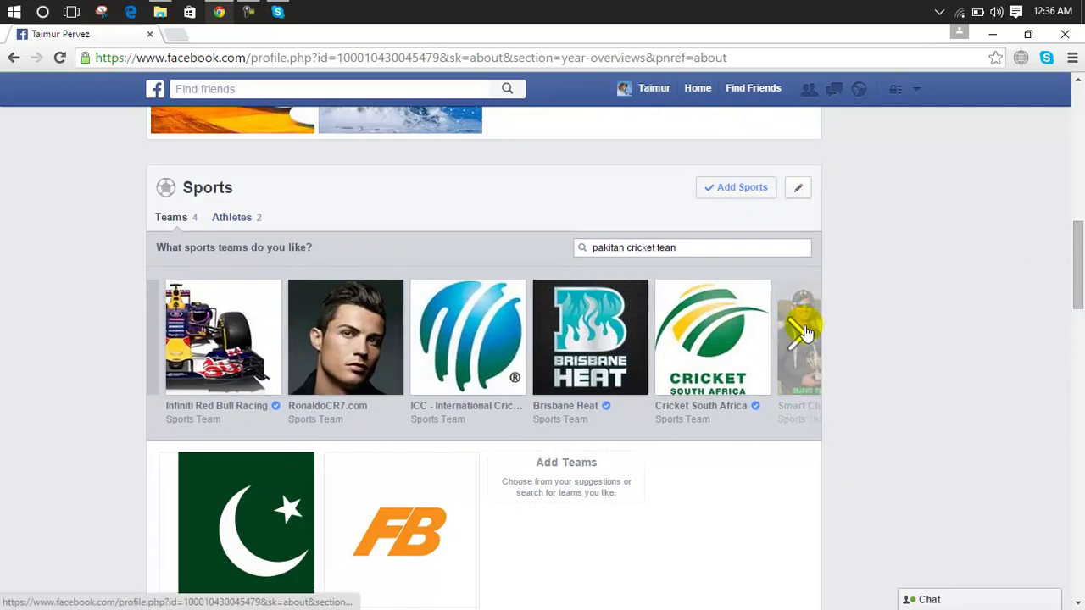
left_click(803, 332)
left_click(805, 332)
left_click(805, 333)
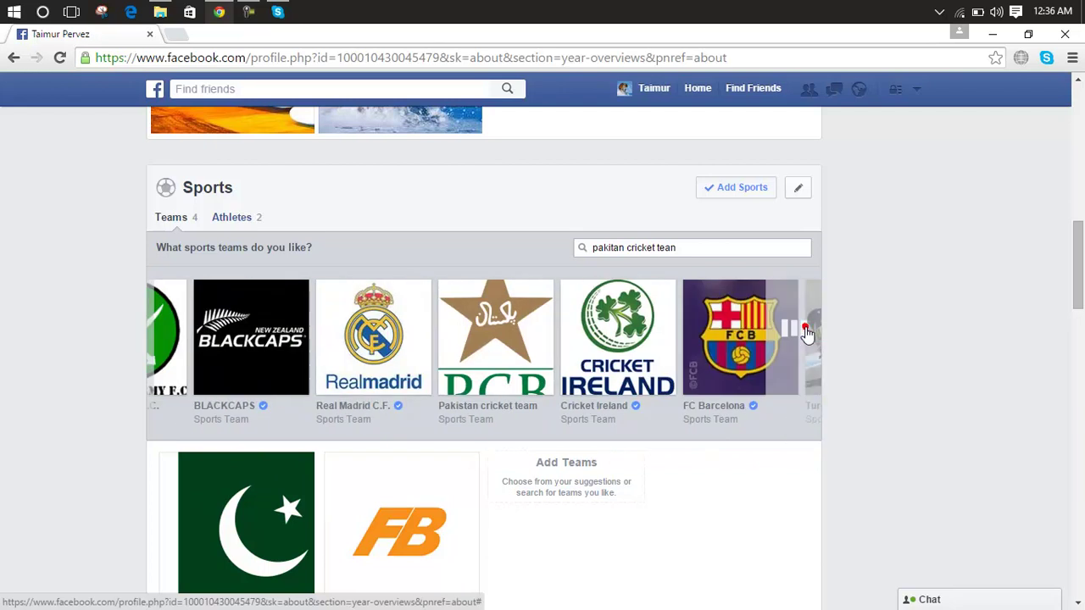
left_click(806, 333)
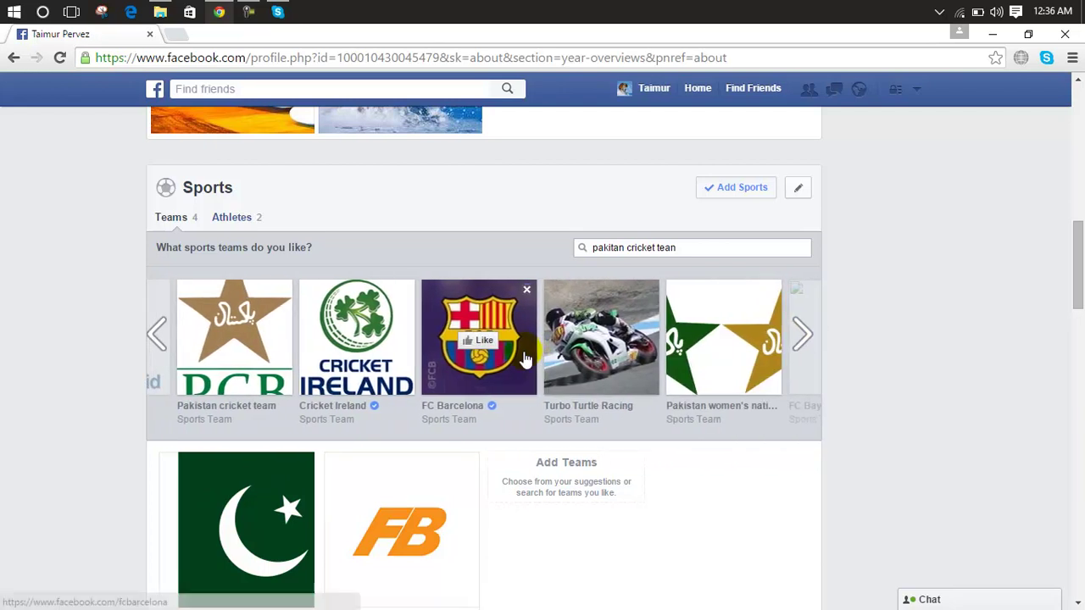
left_click(243, 342)
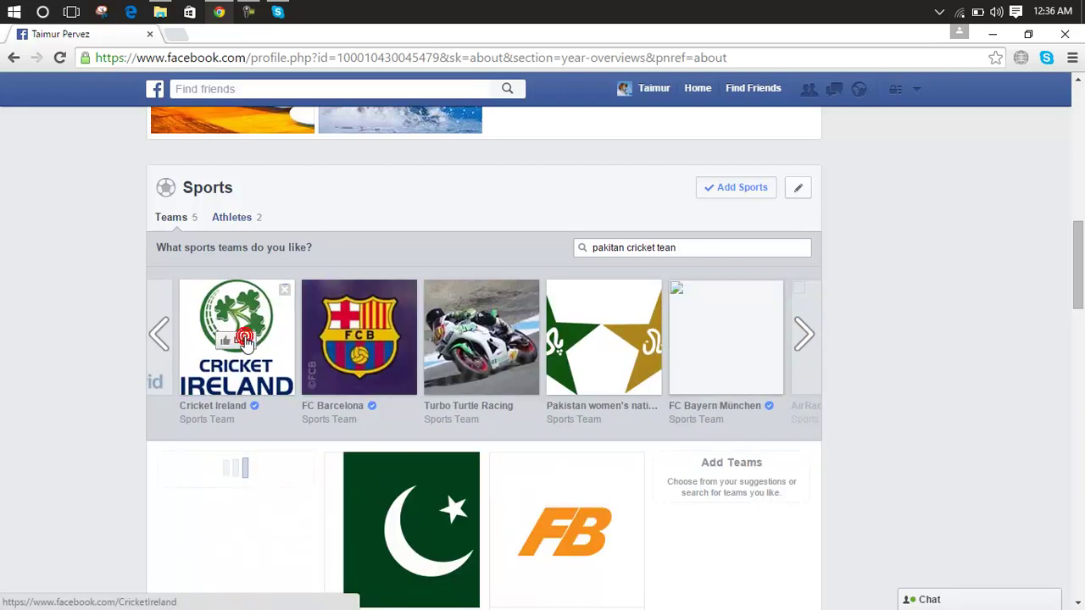
mouse_move(600, 347)
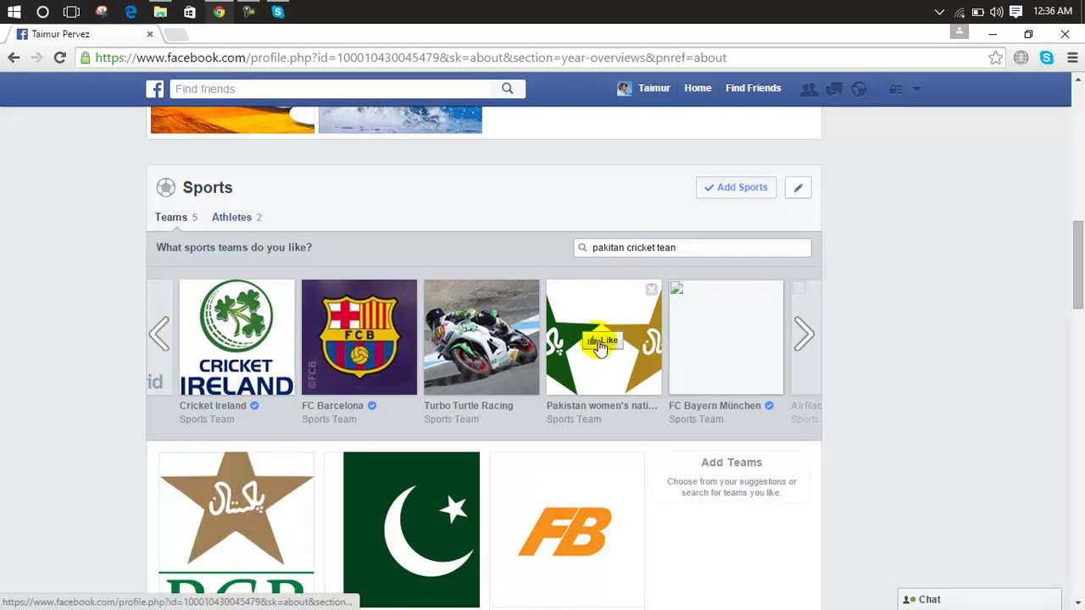
Step: Add Nusrat Fateh Ali Khan to the liked music from the suggestions in the Music section
left_click(1078, 343)
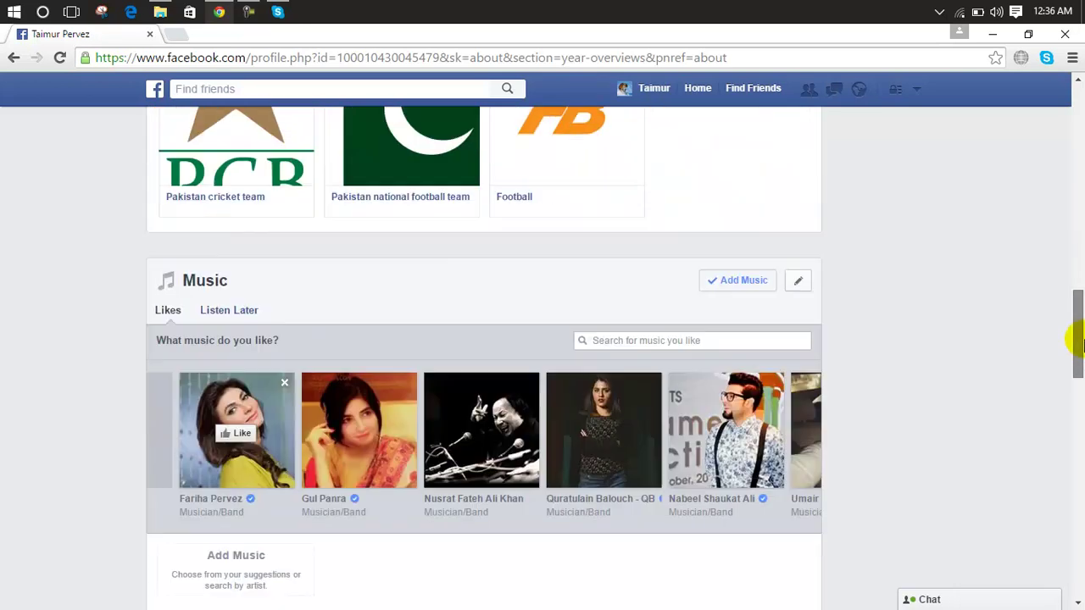
left_click(600, 310)
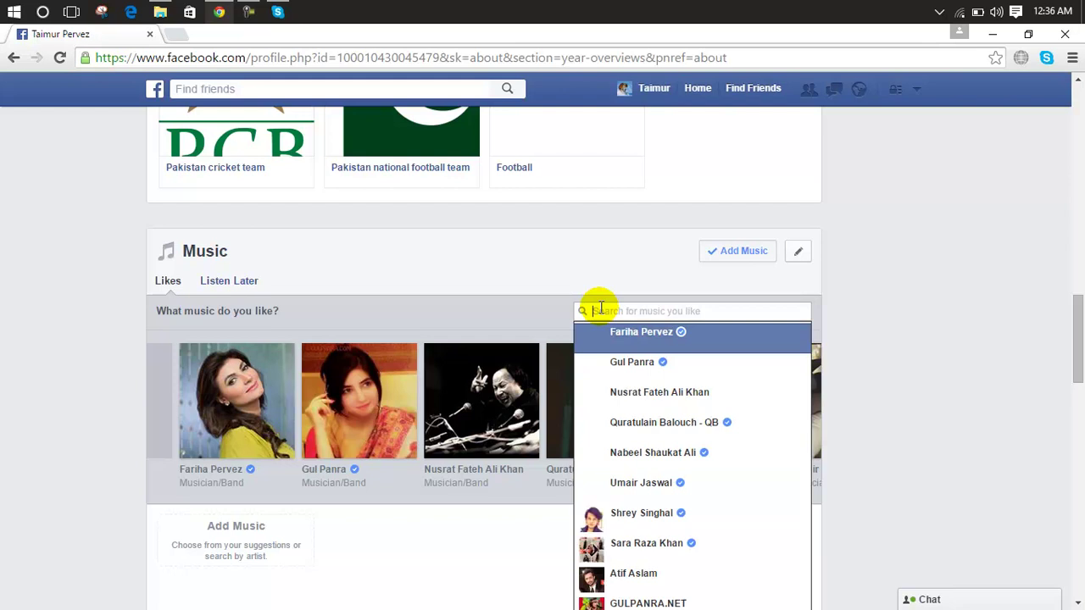
left_click(629, 391)
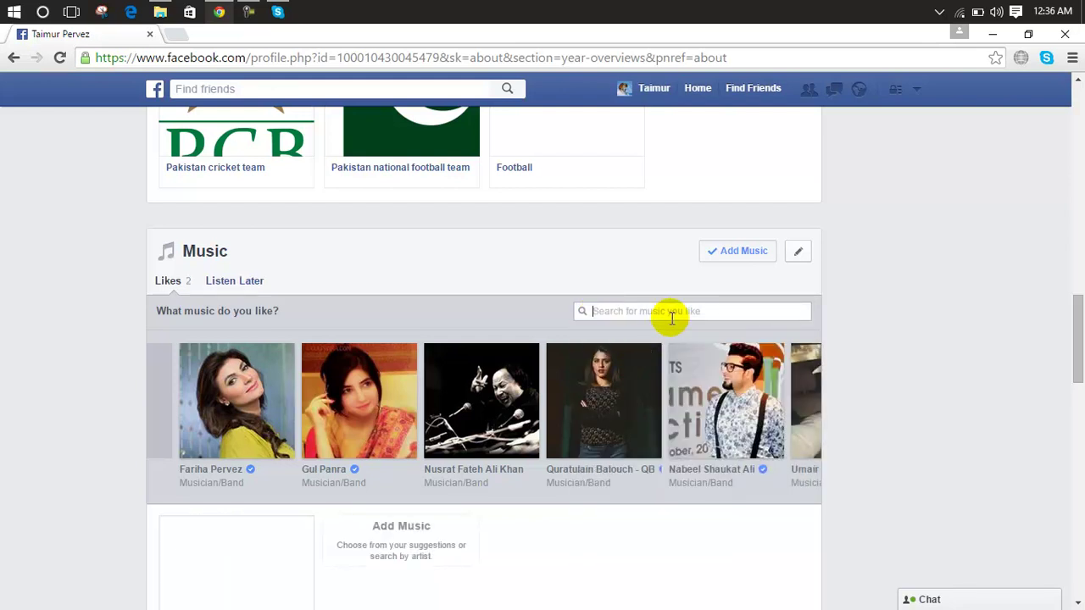
Step: Search the Music section for "kumar sa" and add Kumar Sanu to the liked music
type("kumat")
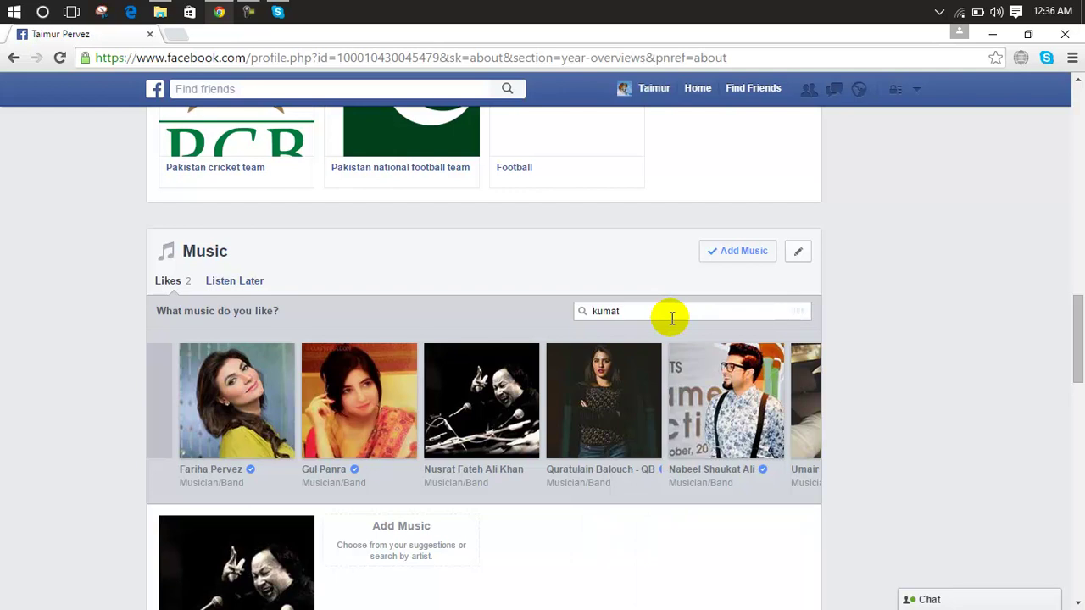
key("BackSpace")
type("r")
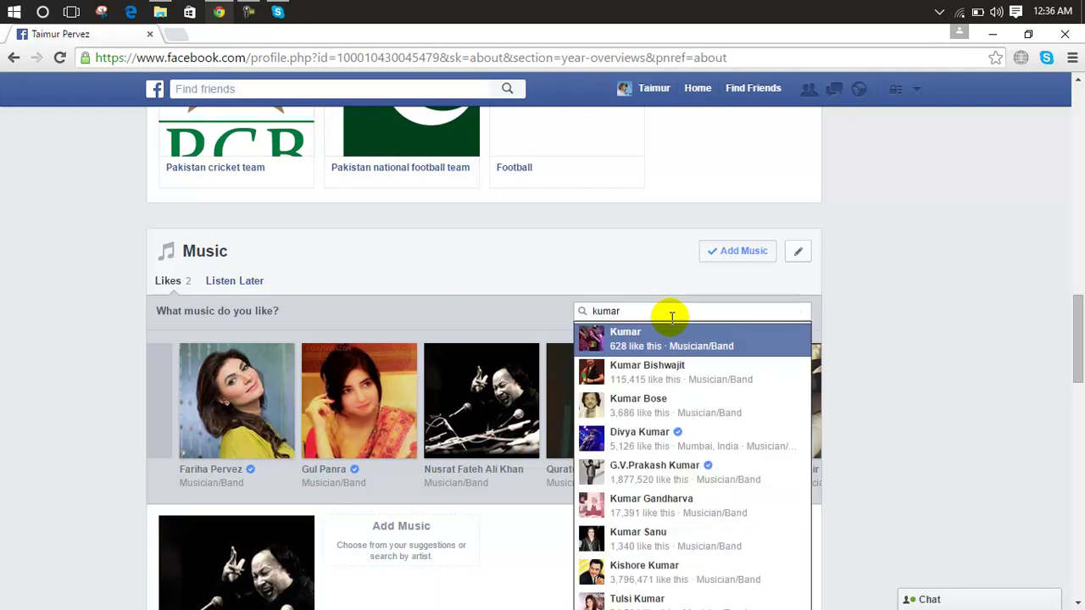
type(" sa")
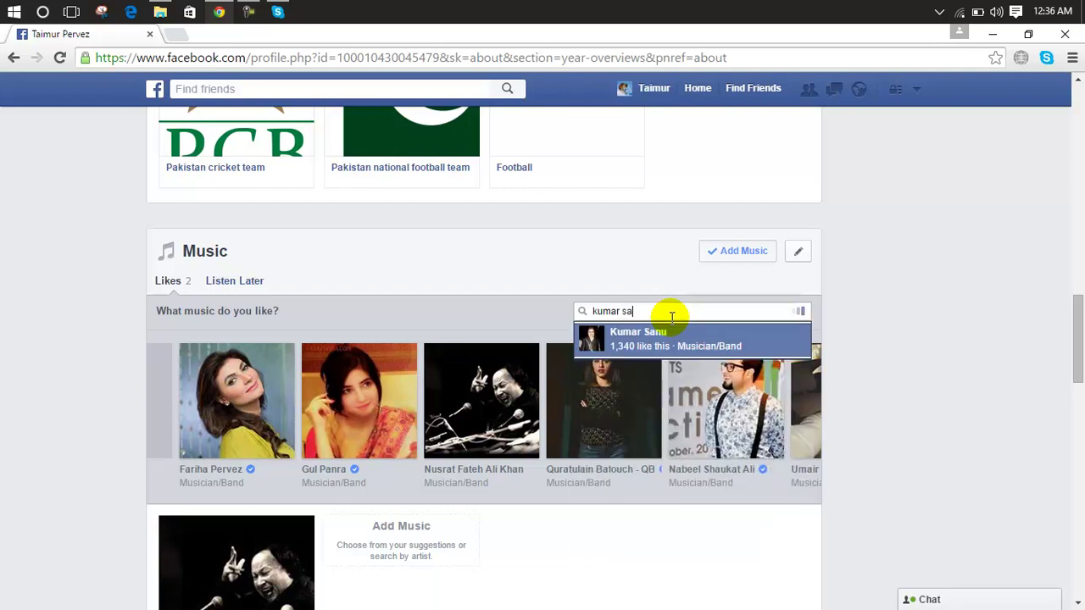
left_click(649, 344)
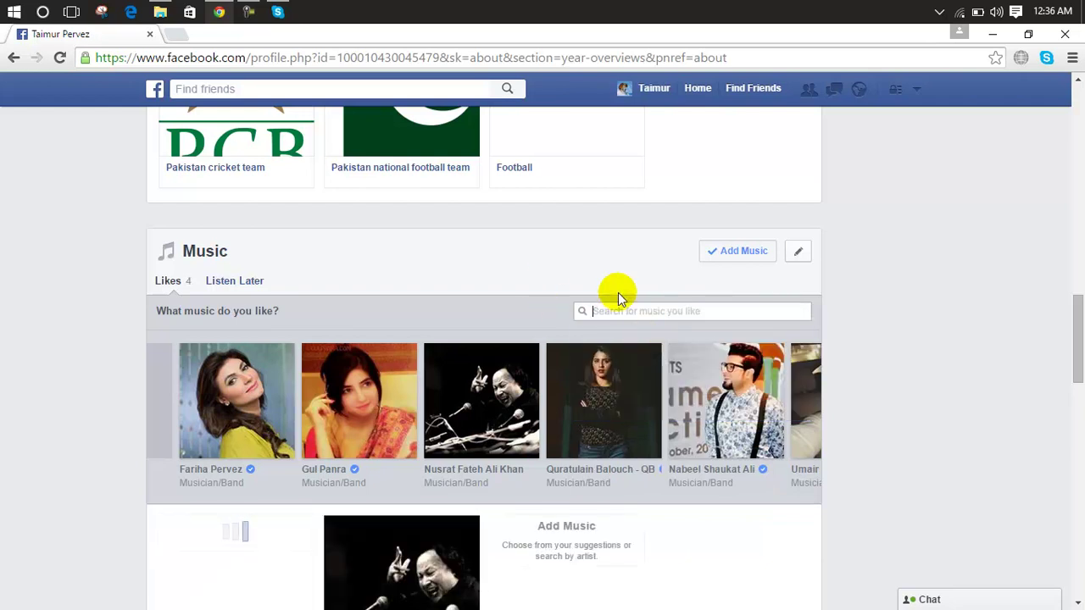
Step: Mark the suggested movies Bin Roye, Bajrangi Bhaijaan and 3 Idiots as watched in the Movies section
left_click_drag(1077, 316, 1077, 377)
left_click_drag(1078, 377, 1073, 428)
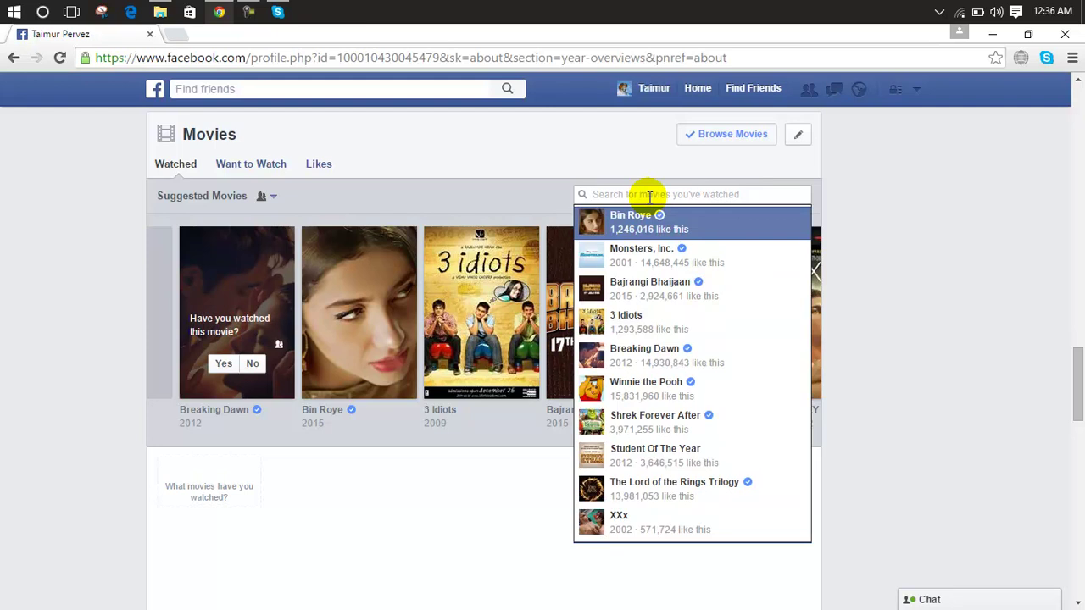
left_click(362, 278)
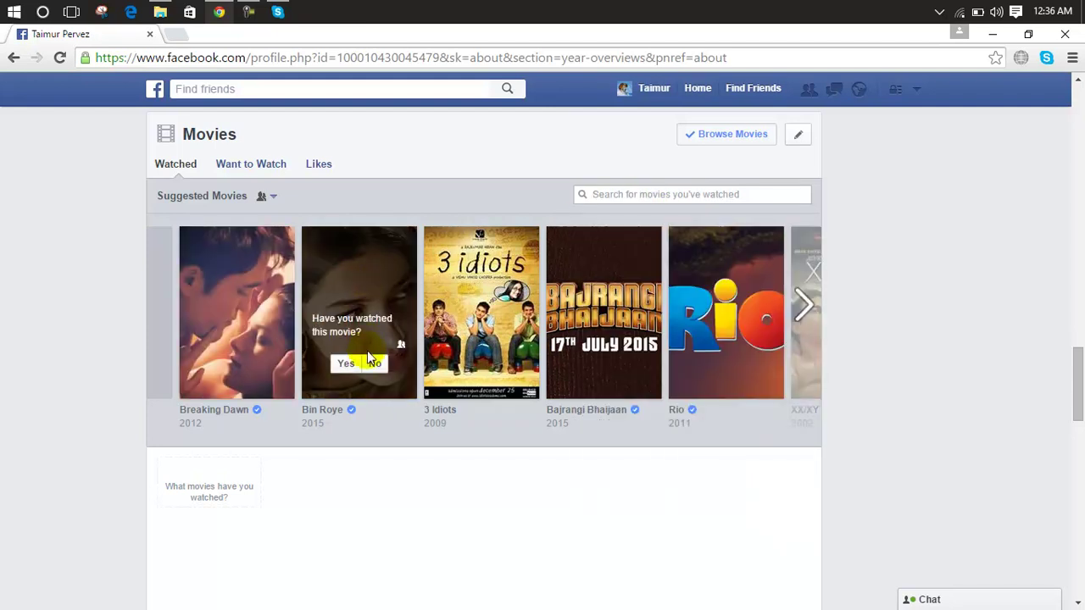
left_click(345, 364)
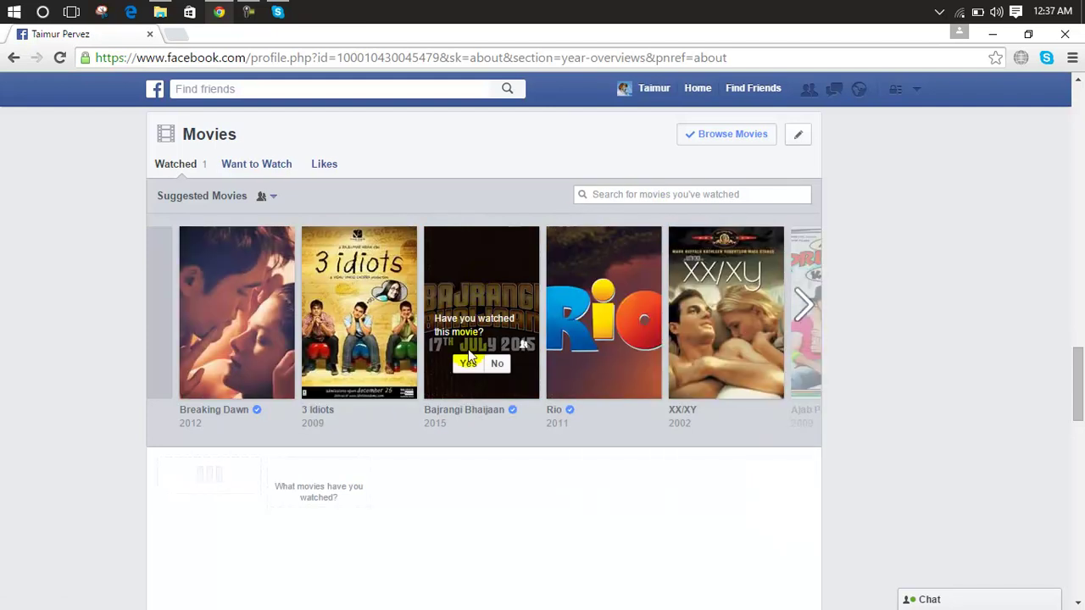
left_click(467, 364)
left_click(346, 362)
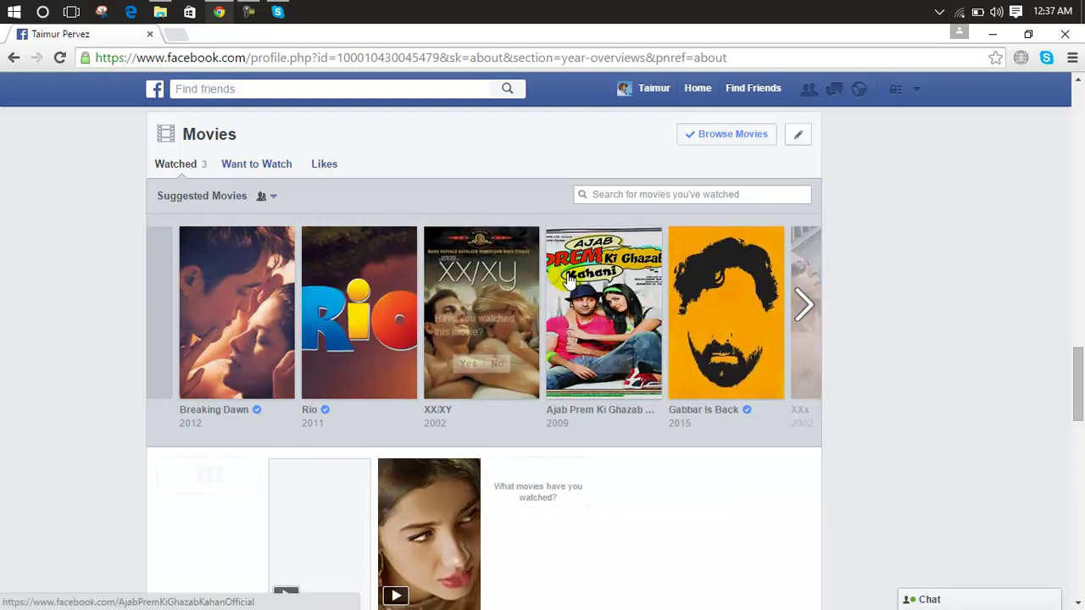
Step: Mark Tom and Jerry, Pyaray Afzal and the suggested Quran show as watched in the TV Shows section
left_click_drag(1077, 365, 1078, 448)
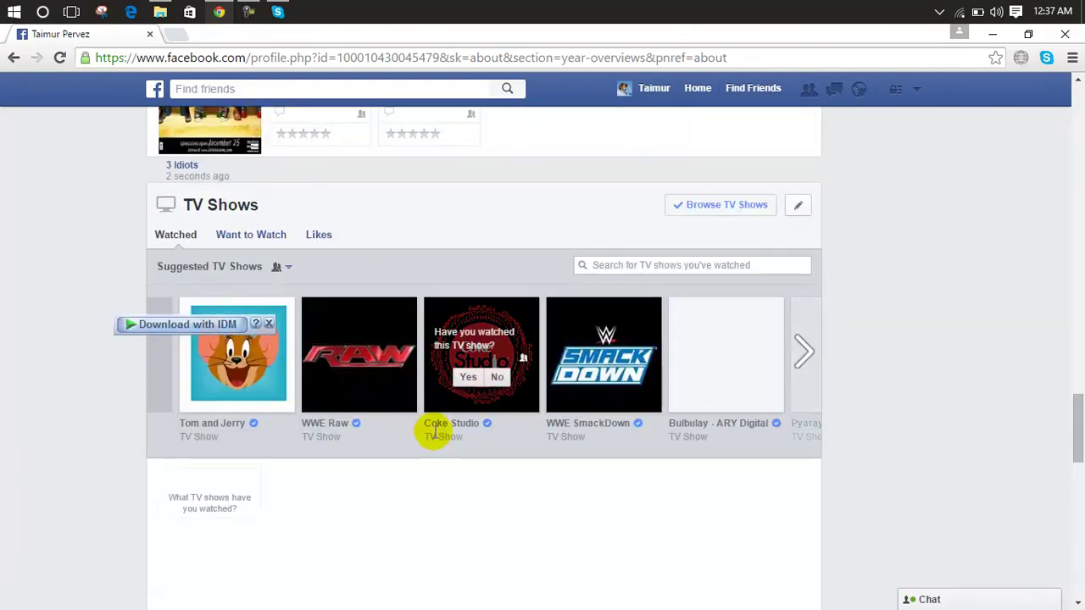
mouse_move(244, 389)
left_click_drag(309, 361, 585, 485)
left_click(715, 383)
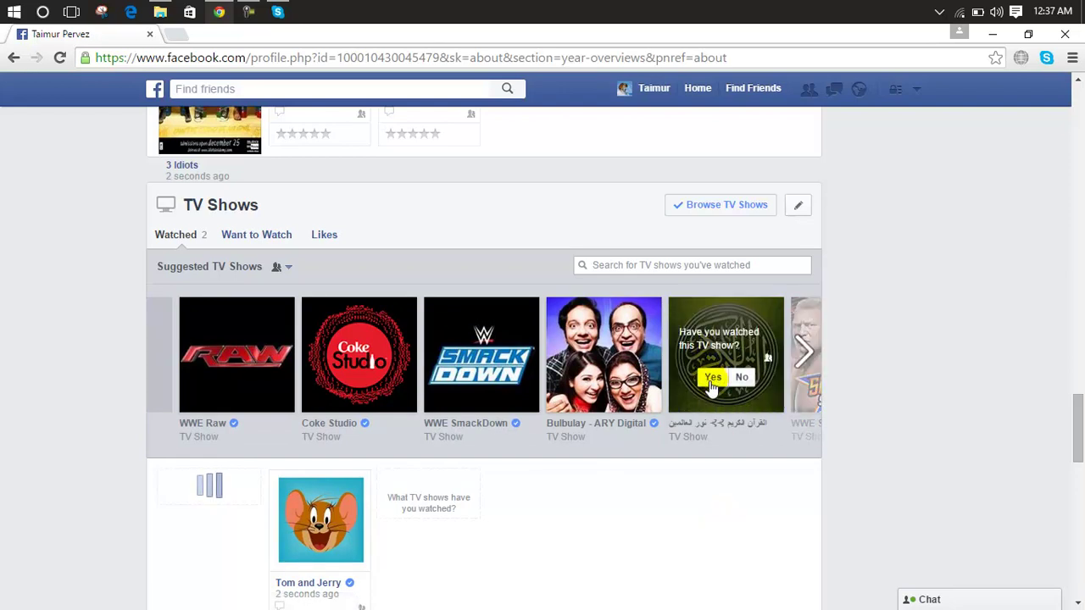
left_click(712, 381)
Step: Mark the suggested books Quraan Kareem and The Quran as read in the Books section
left_click_drag(1081, 430, 1080, 492)
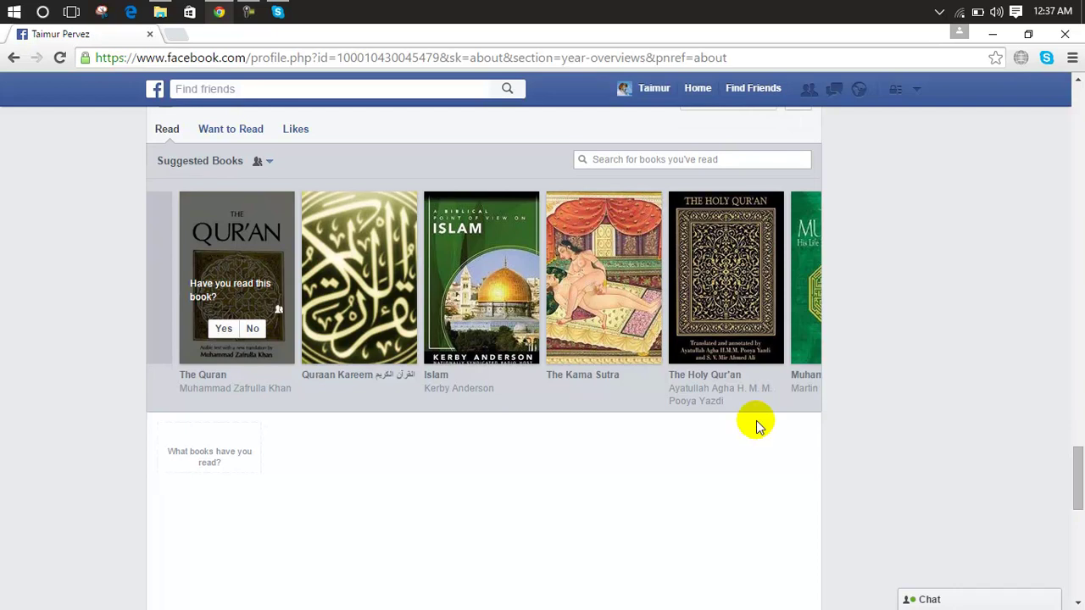
left_click(346, 330)
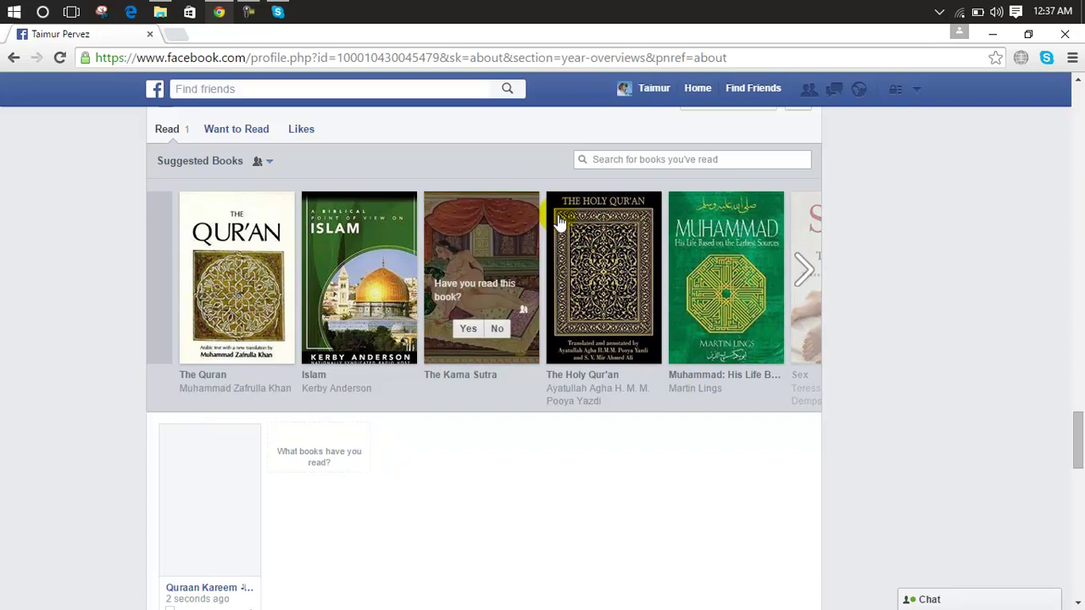
mouse_move(1080, 444)
left_mouse_down()
mouse_move(1078, 508)
mouse_move(1076, 390)
mouse_move(1069, 429)
left_mouse_up()
mouse_move(276, 402)
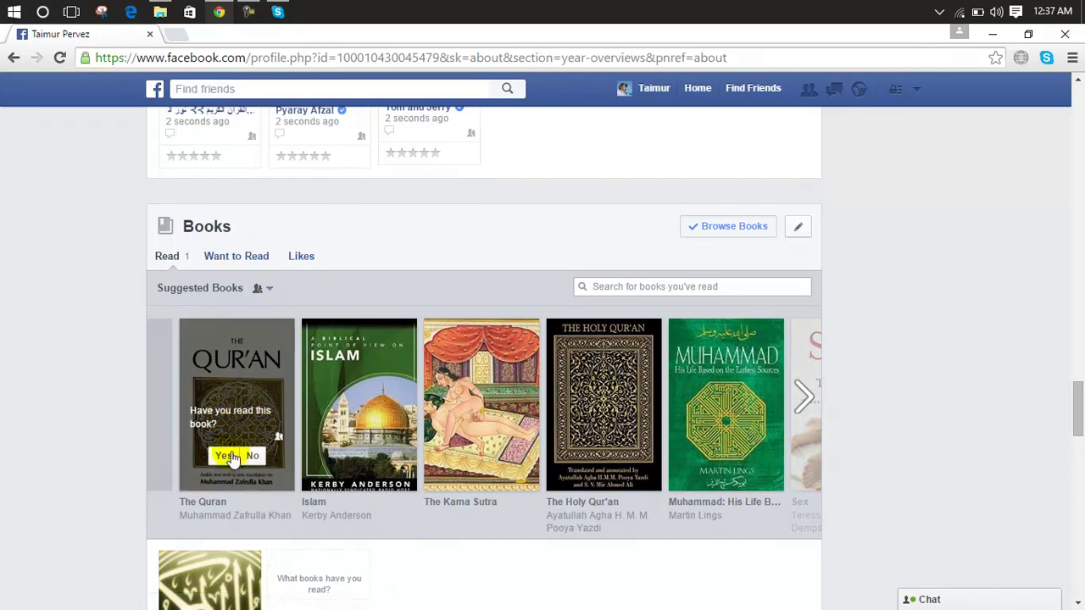
left_click(222, 459)
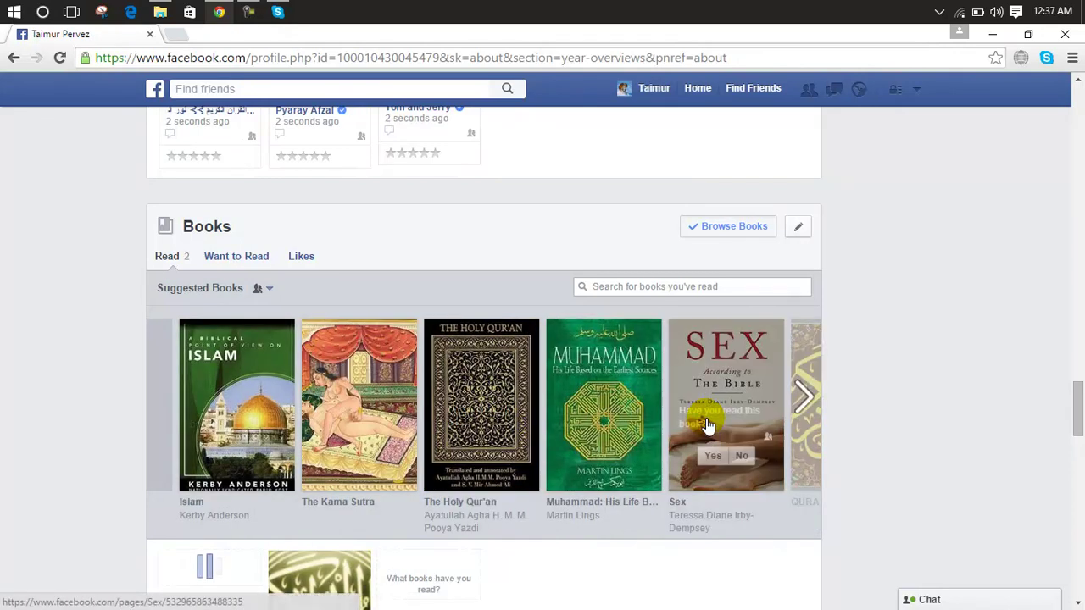
Step: Review the Likes and Notes sections, and return to the start of the profile page
left_click_drag(1076, 391, 1076, 484)
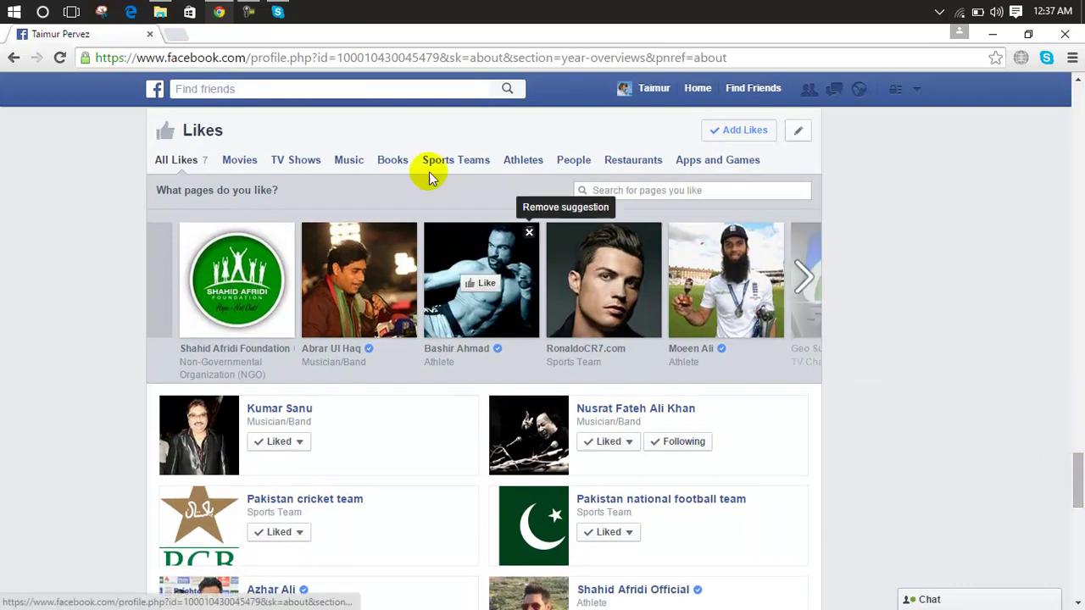
left_click_drag(1075, 460, 1077, 507)
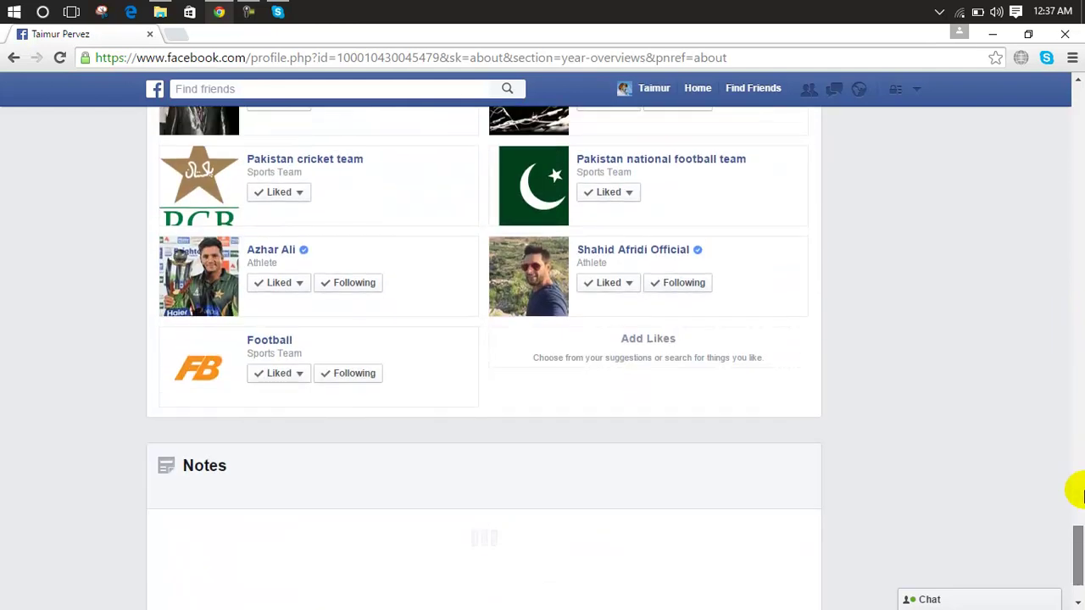
left_click_drag(1076, 559, 1078, 57)
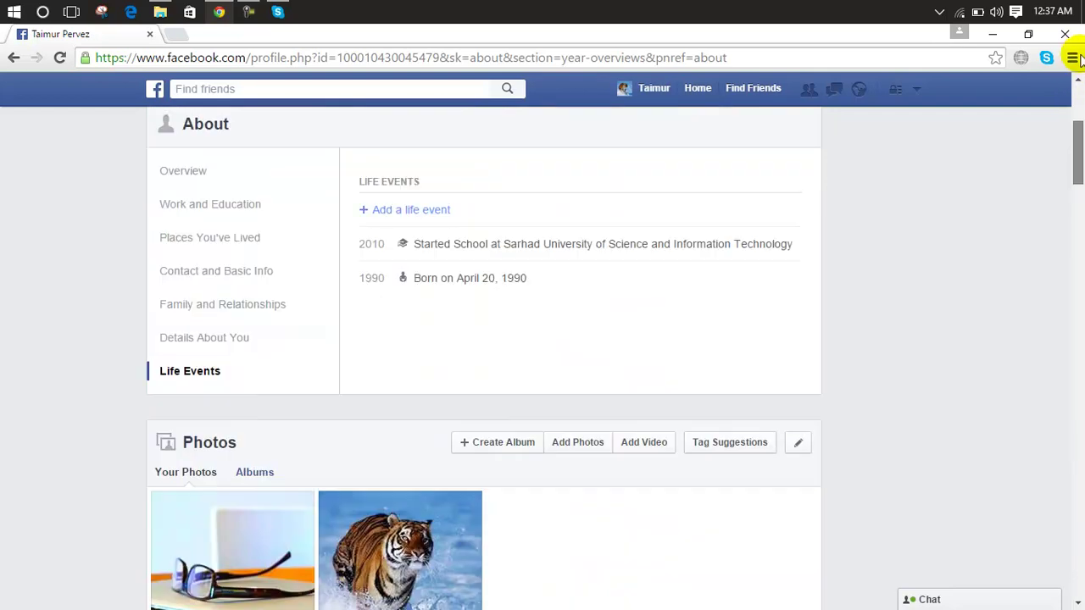
left_click_drag(1079, 527, 1076, 93)
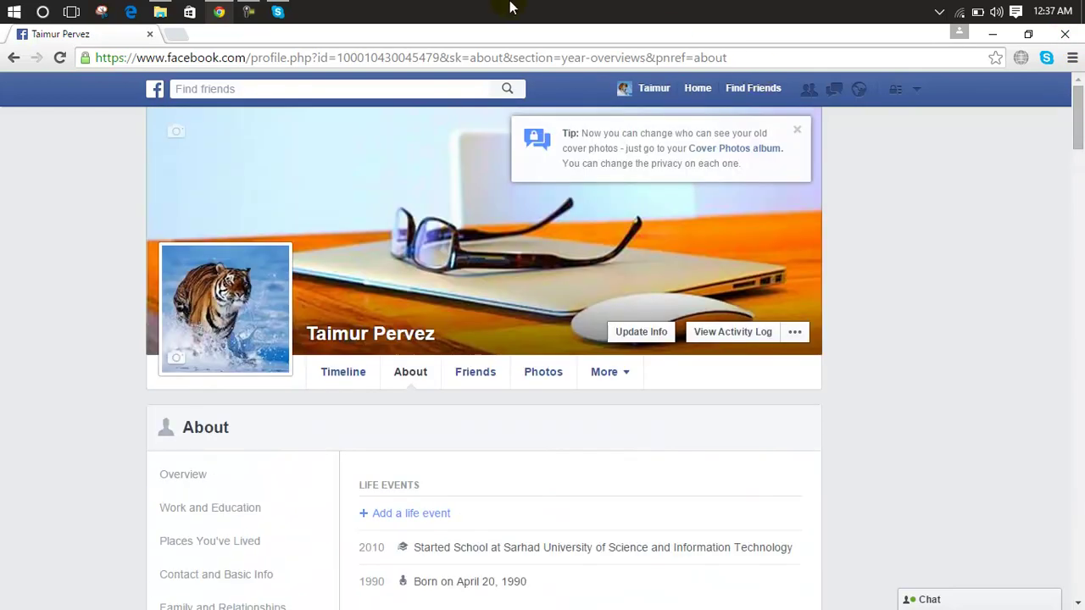
Step: Open the Lesson 16 document in Word and cancel the Office activation wizard
left_click(159, 19)
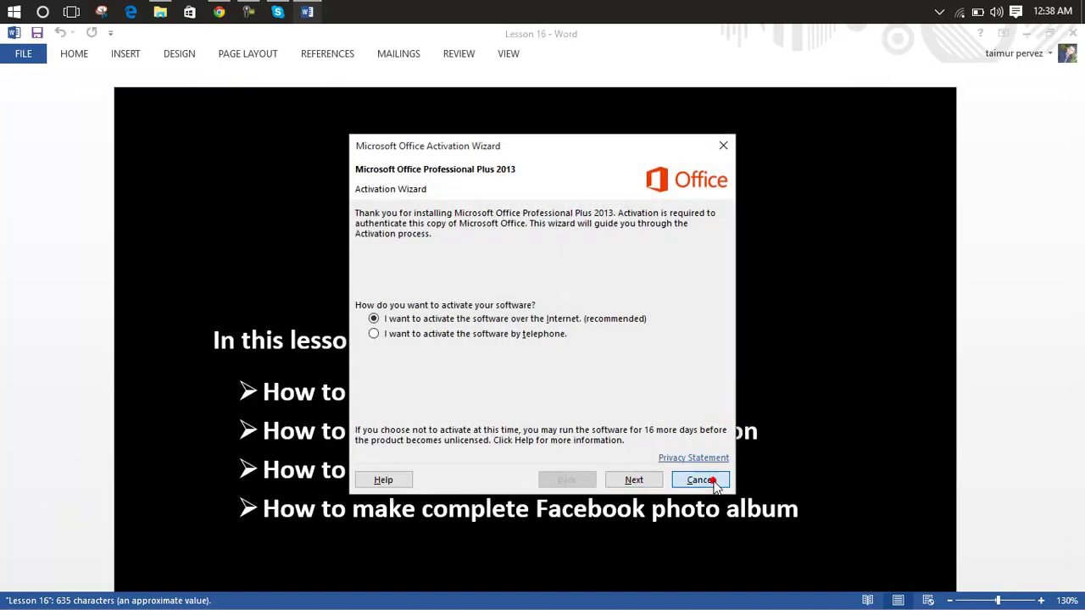
left_click(712, 480)
Step: Highlight the "How to upload photo in Facebook" topic in the lesson outline
triple_click(603, 466)
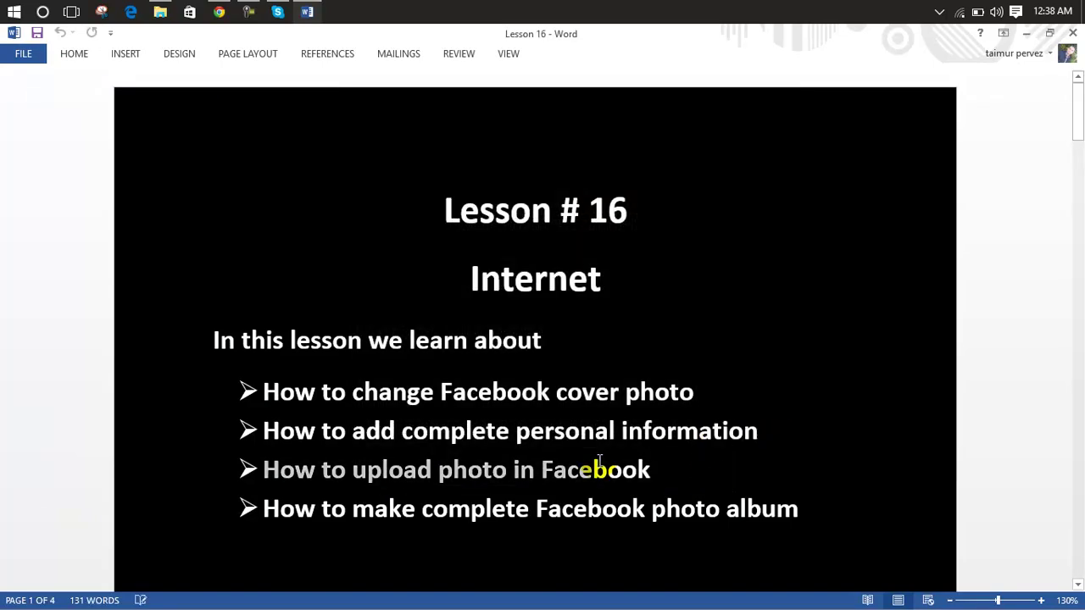
left_click(631, 476)
left_click_drag(662, 474, 552, 471)
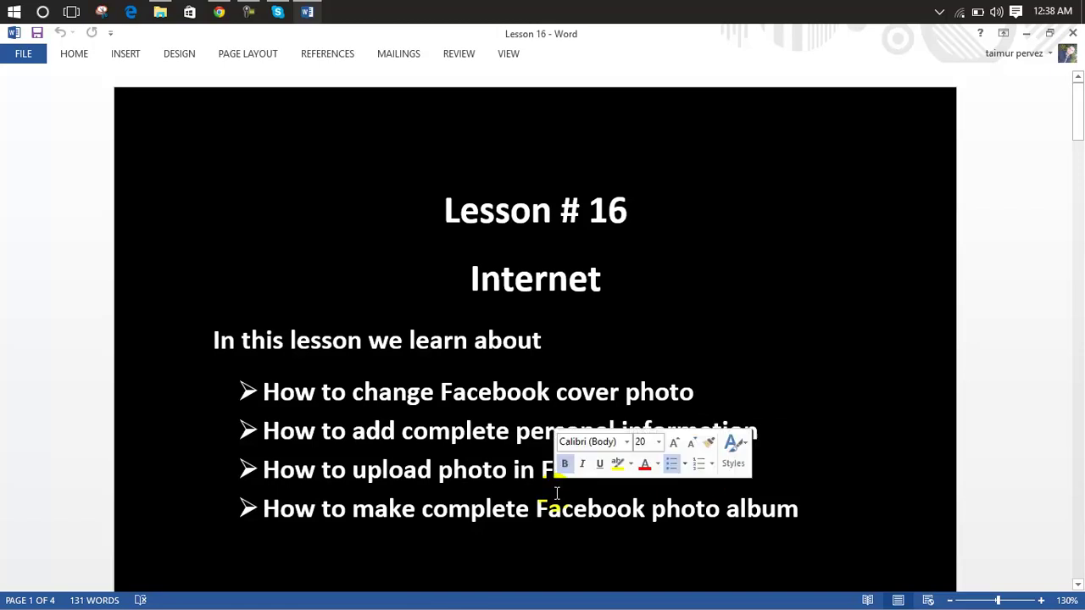
Step: Close the Lesson 16 document and switch to Chrome to open the profile's Photos section
left_click(1073, 34)
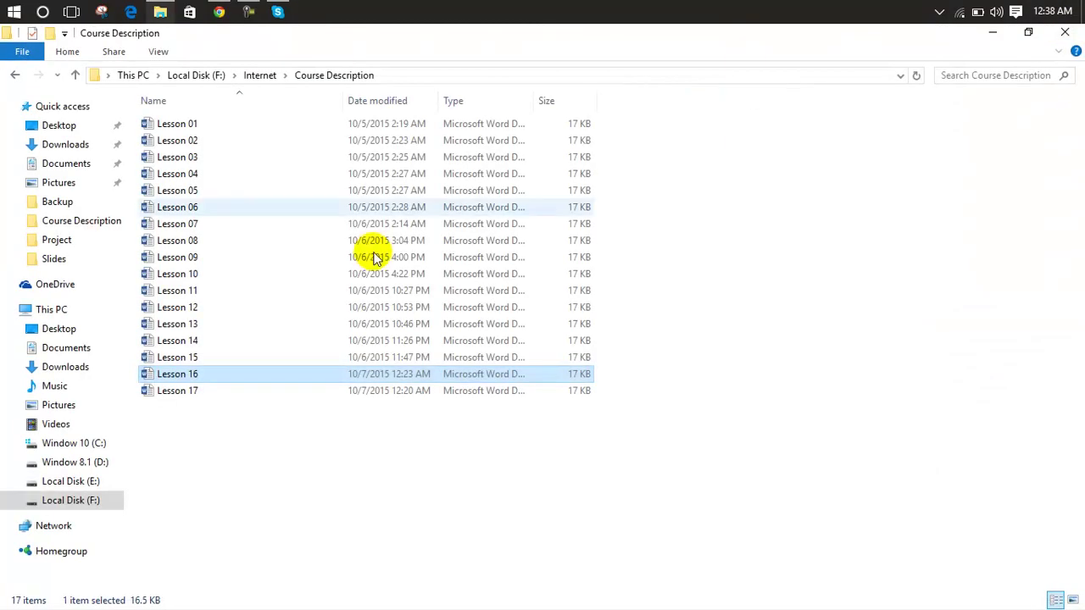
left_click(219, 11)
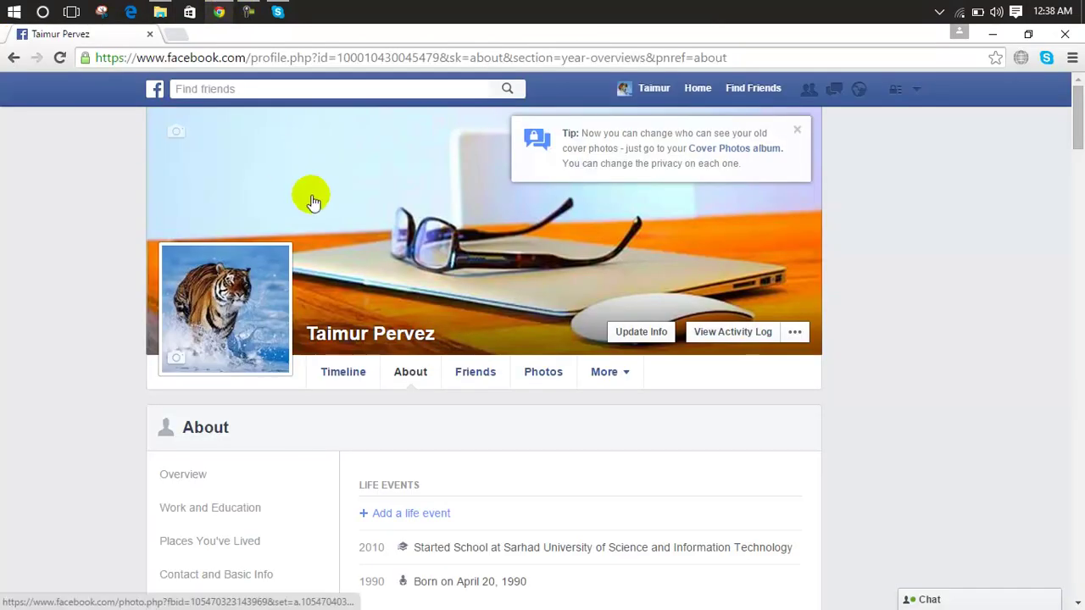
left_click(542, 376)
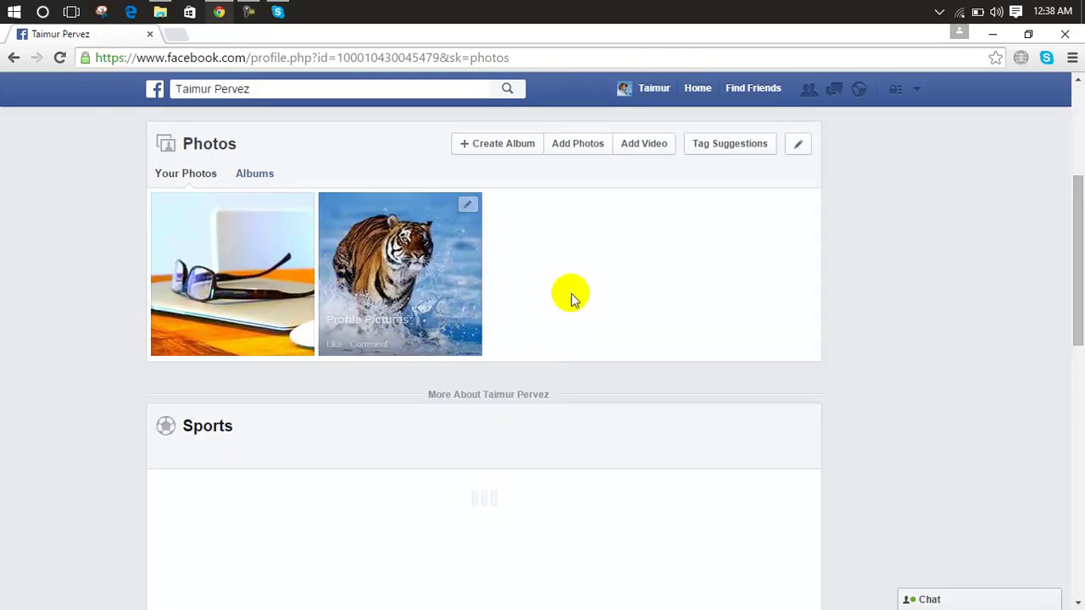
Step: Create an album from the desktop images download, hd-wallpapers_1, images, and images (1) through images (8)
left_click(501, 145)
left_click(503, 166)
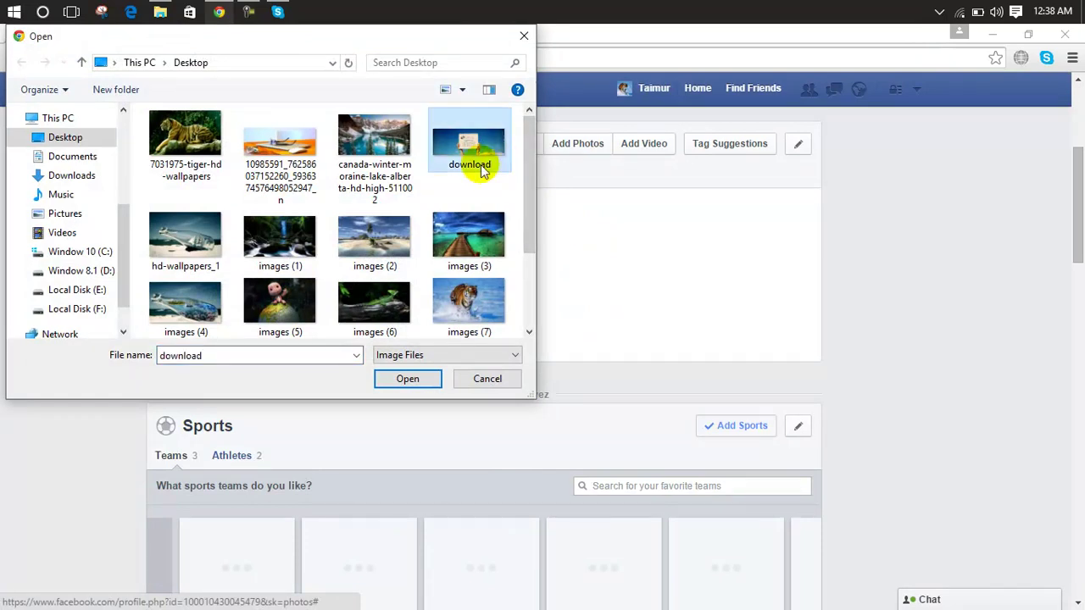
left_click(385, 145, "ctrl")
left_click(302, 146, "ctrl")
left_click_drag(214, 227, 388, 298)
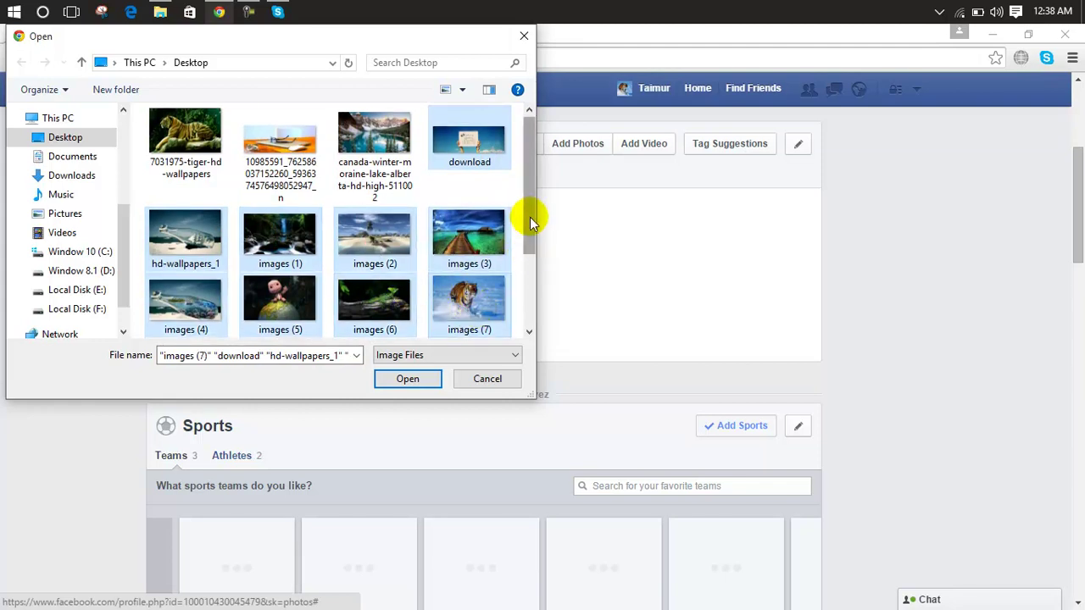
scroll(530, 217, "down", 3)
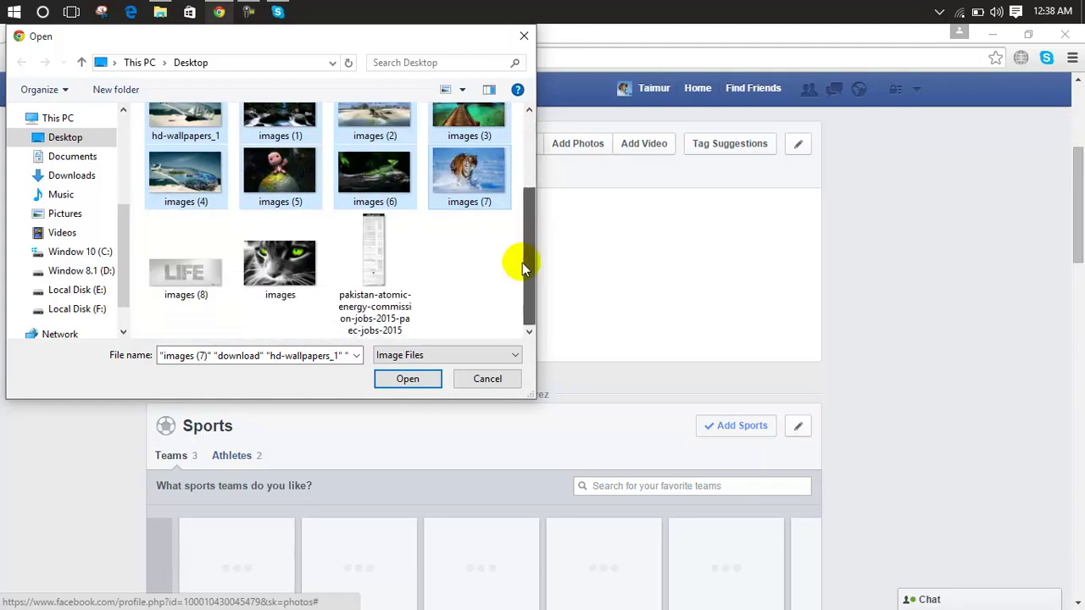
left_click(248, 259, "shift")
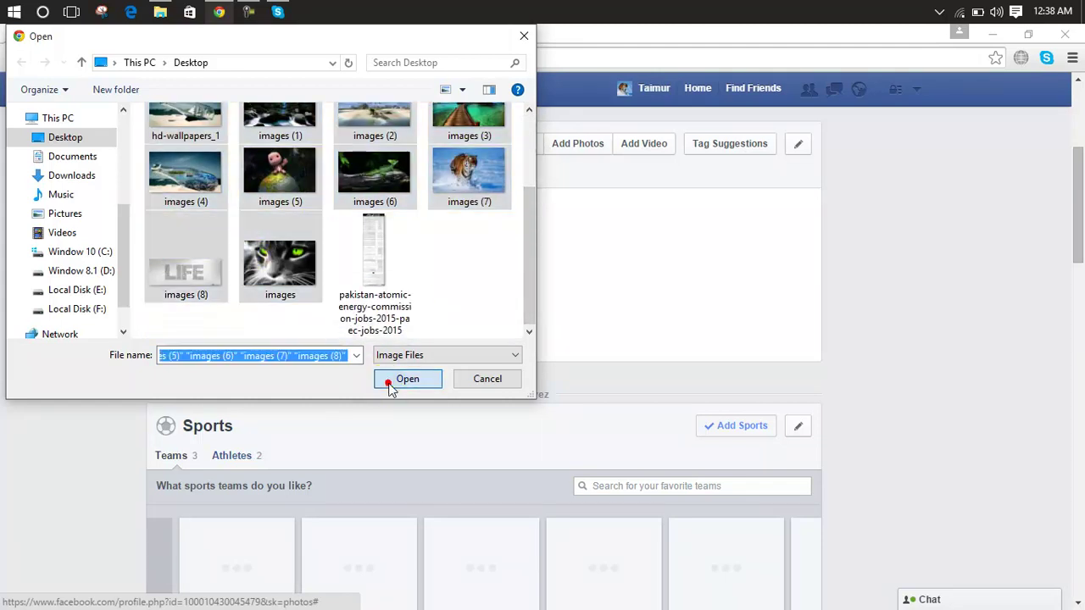
left_click(391, 382)
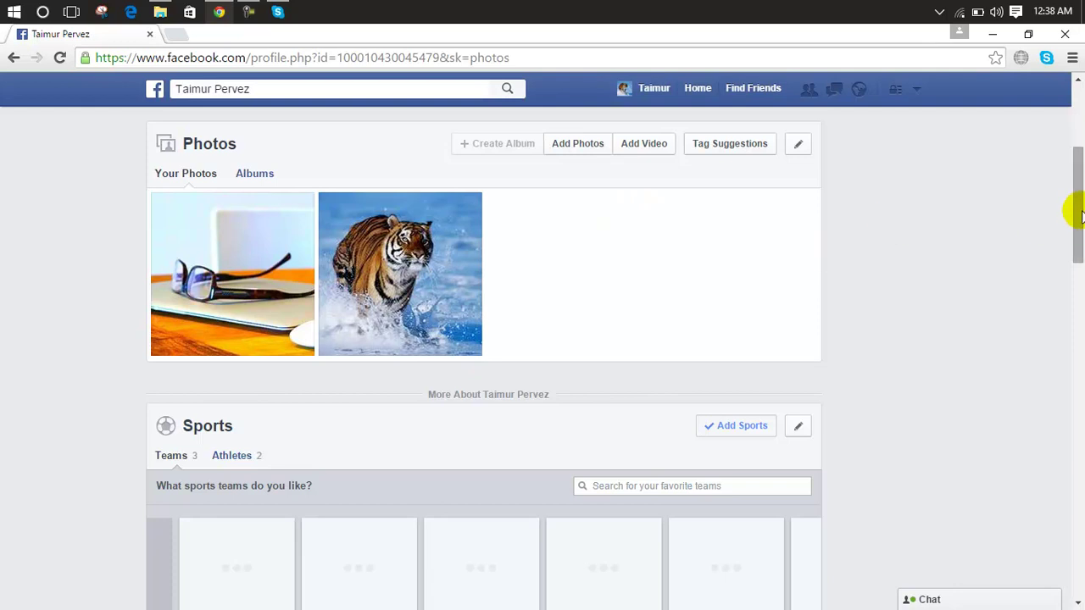
Step: Review the uploaded photos in the new album and post it to Friends
left_click_drag(1080, 212, 1080, 538)
left_click_drag(1059, 356, 1064, 113)
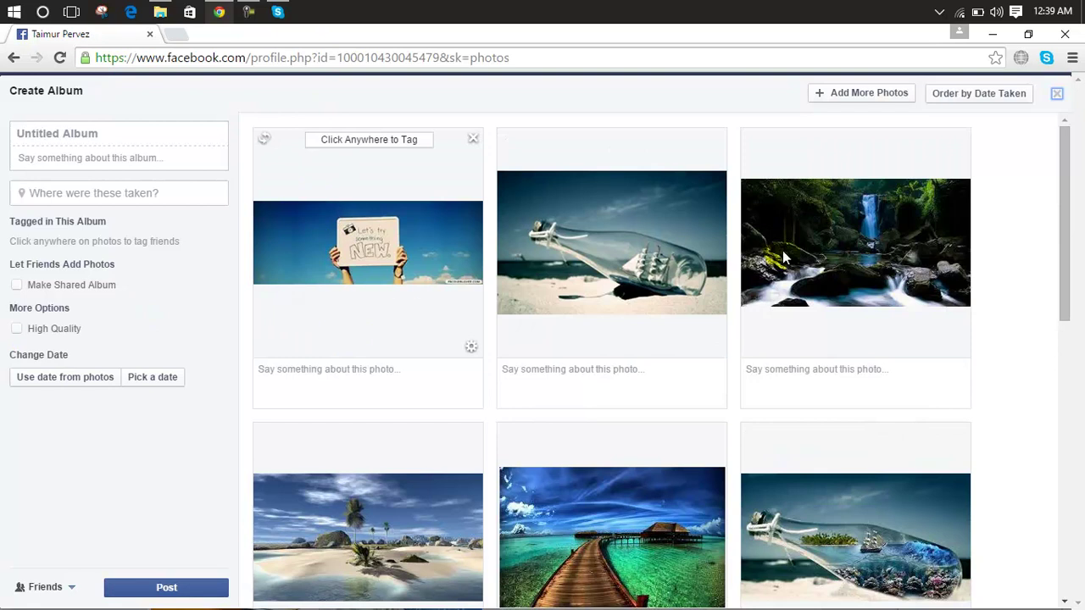
left_click_drag(1065, 255, 1061, 435)
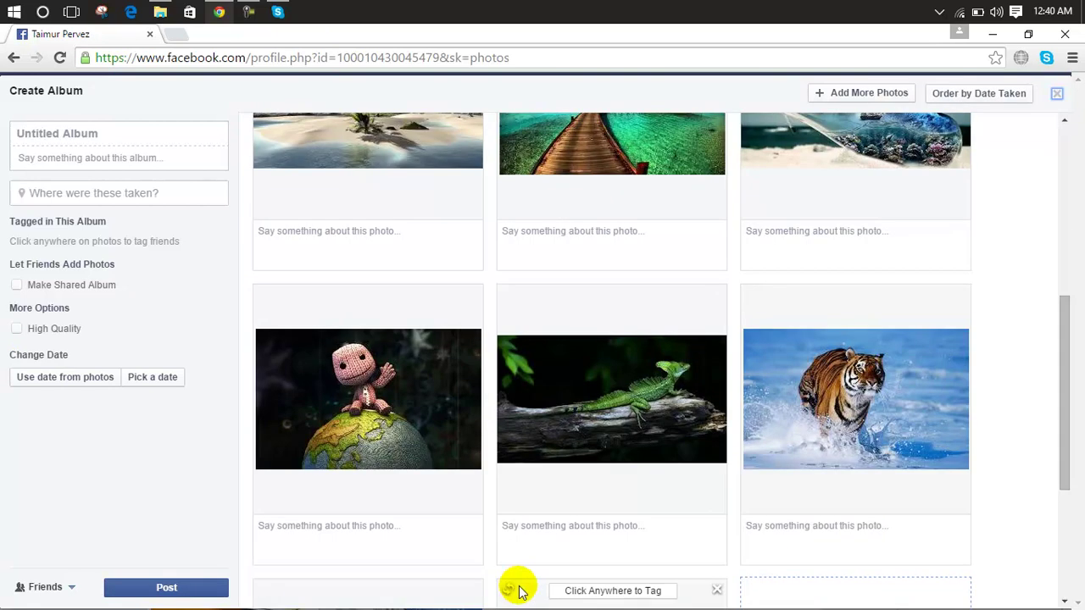
left_click(169, 593)
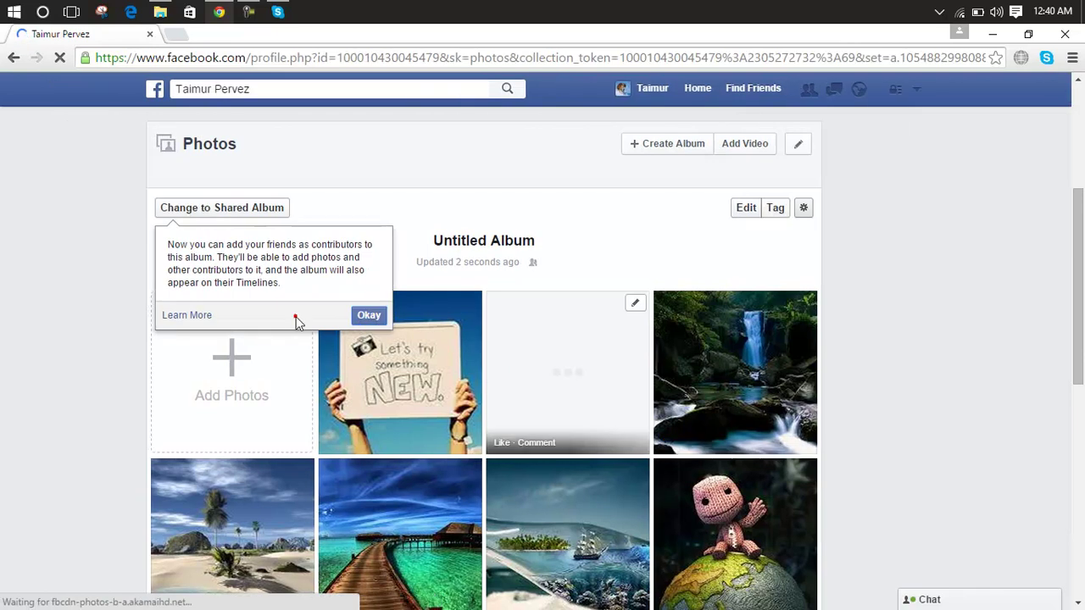
Step: Dismiss the shared album tip and rename the untitled album as My picture
left_click(371, 316)
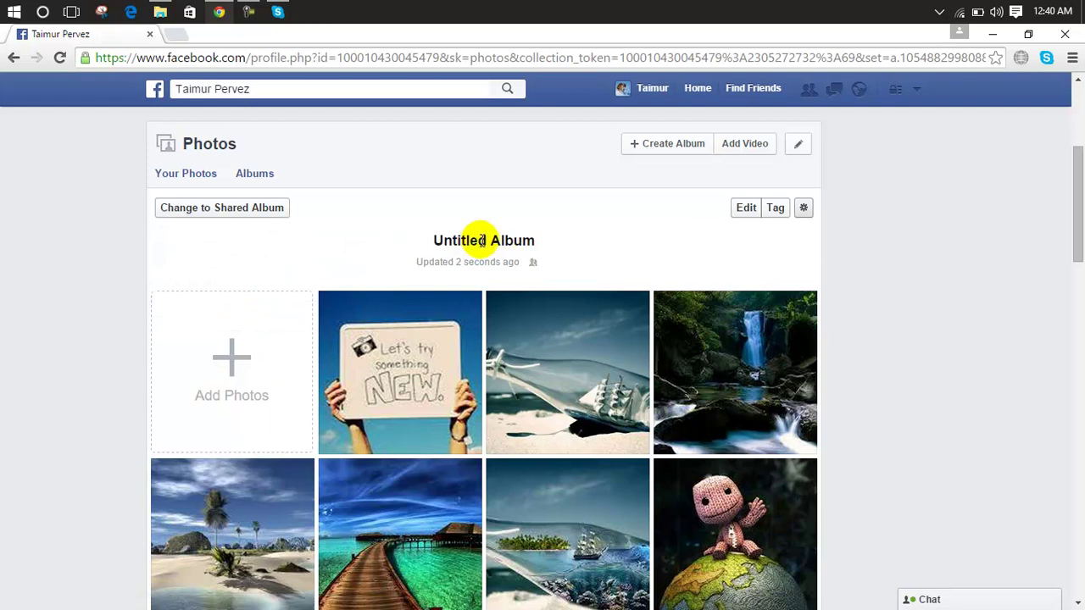
left_click(749, 212)
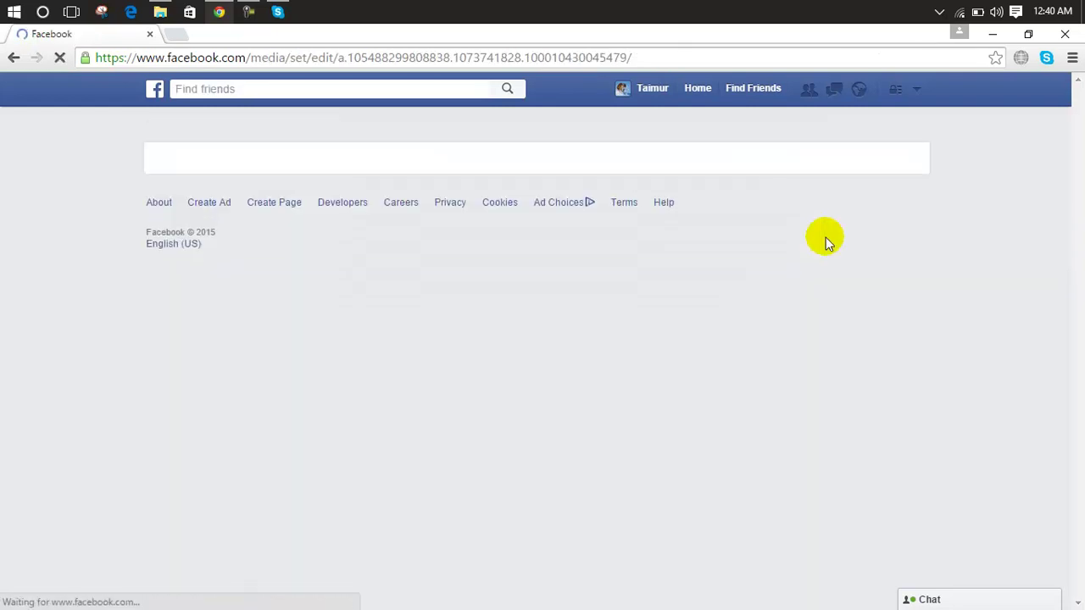
left_click(259, 176)
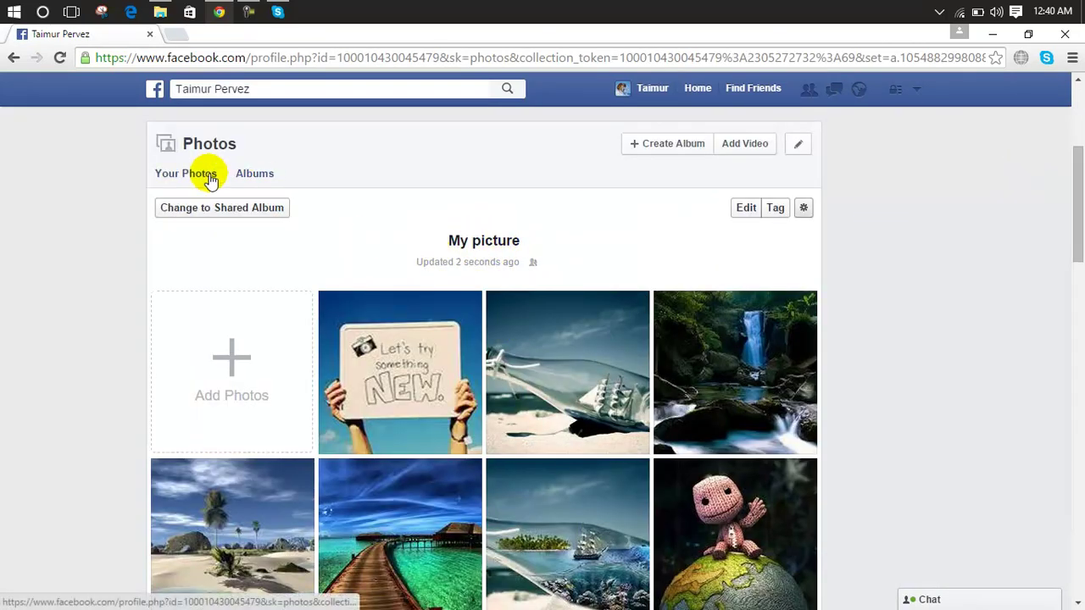
Step: Open My picture from the album list and look at its file picker for adding more photos
left_click(271, 175)
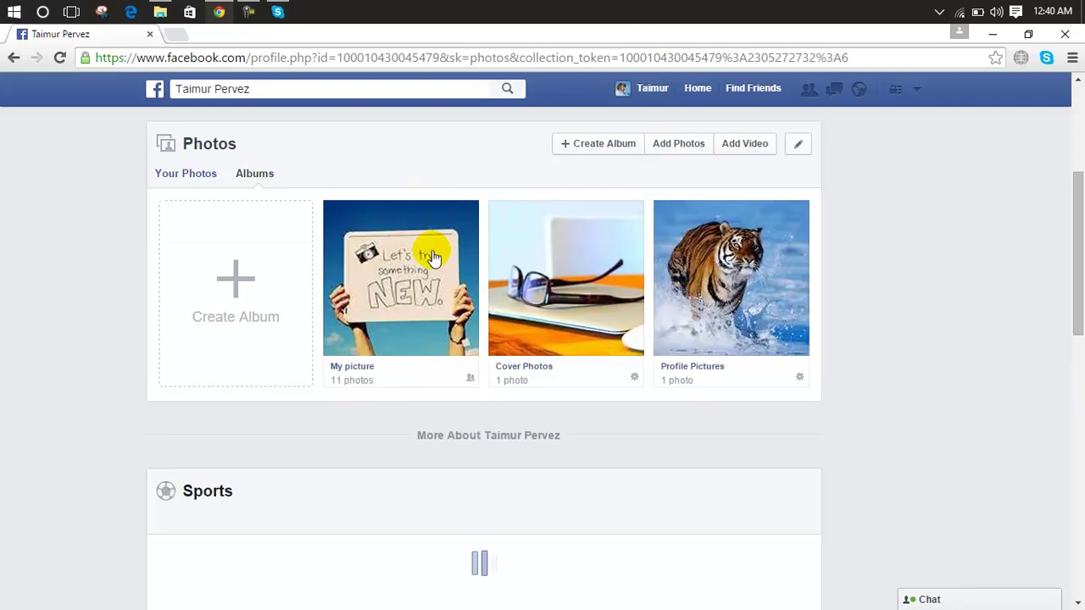
left_click(412, 323)
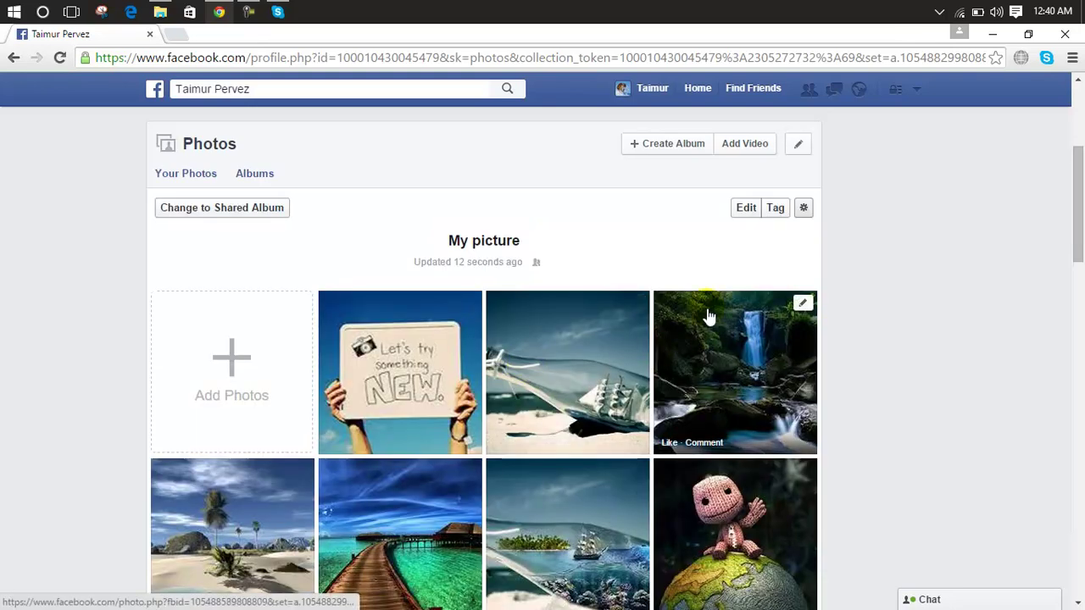
left_click(231, 359)
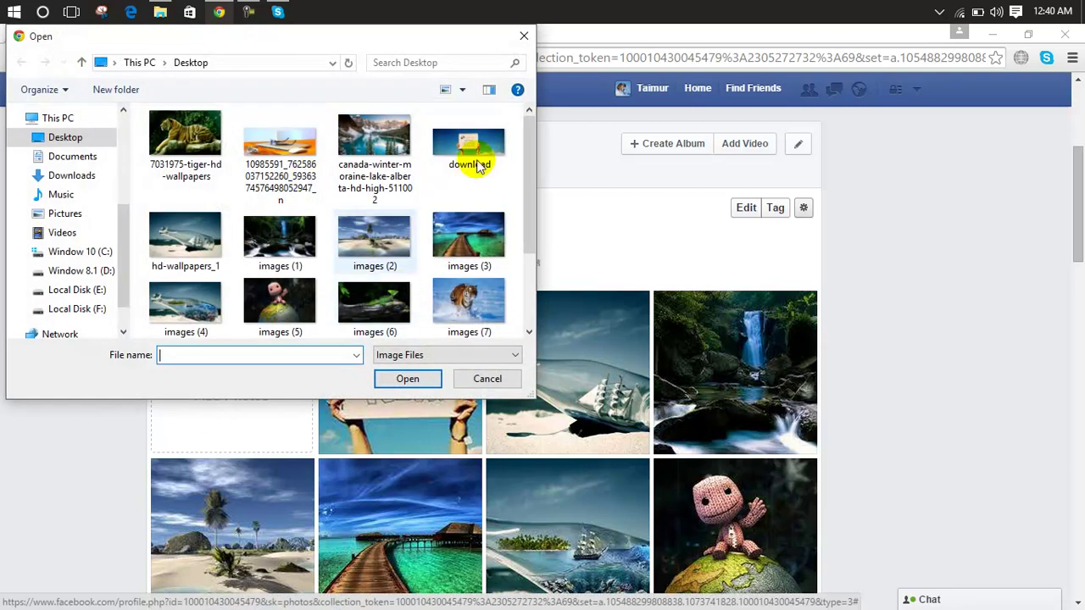
left_click(523, 34)
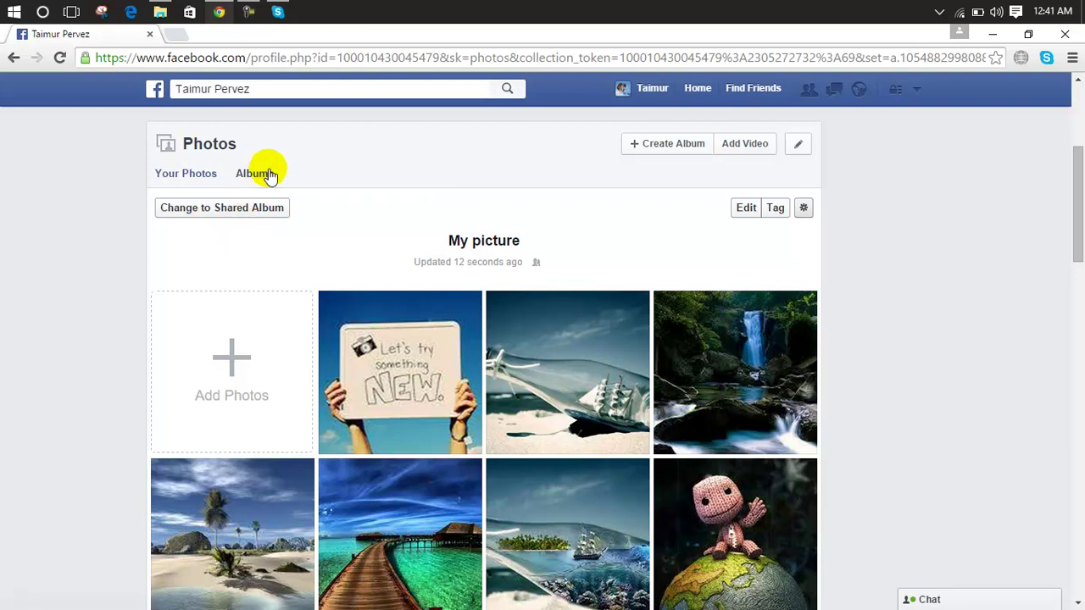
Step: View the My picture album post on the profile timeline, and return to Your Photos
left_click(654, 90)
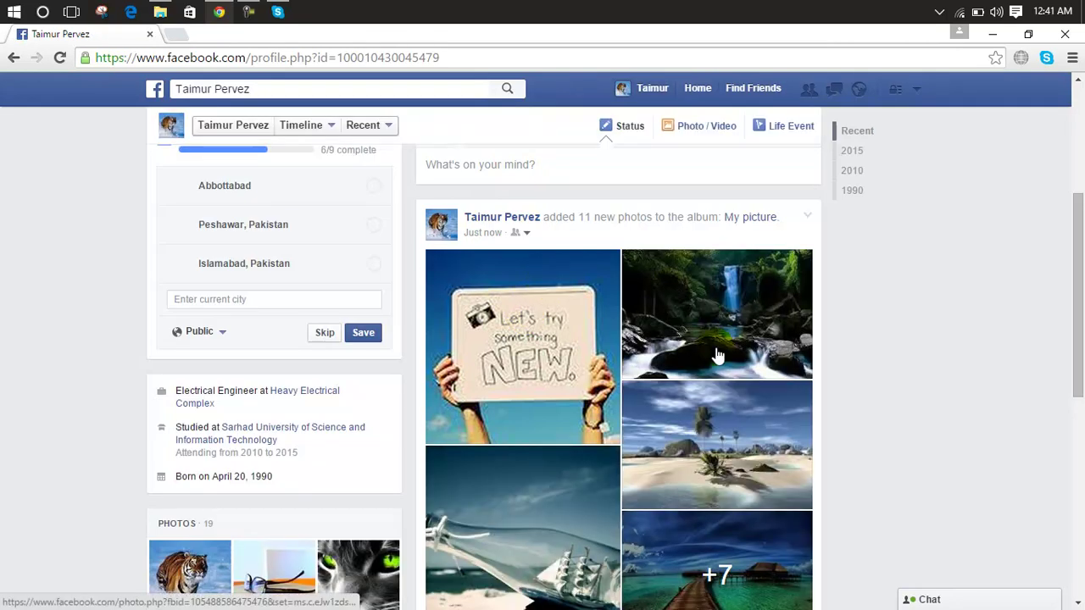
mouse_move(1080, 211)
left_mouse_down()
mouse_move(1073, 206)
mouse_move(1077, 387)
mouse_move(1073, 161)
mouse_move(1073, 377)
mouse_move(1075, 194)
left_mouse_up()
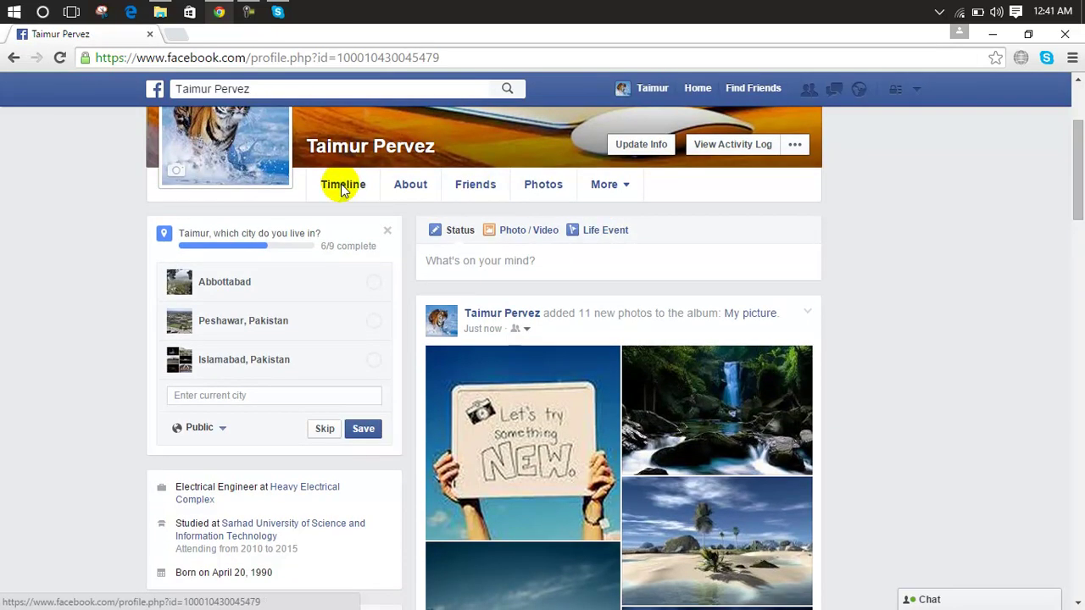
left_click(545, 185)
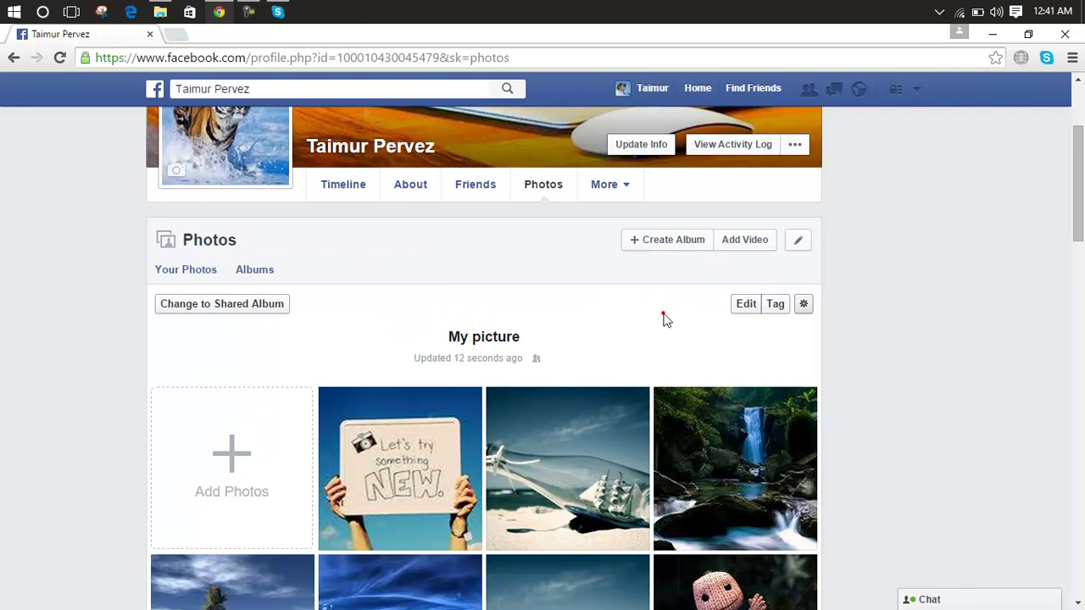
left_click(200, 271)
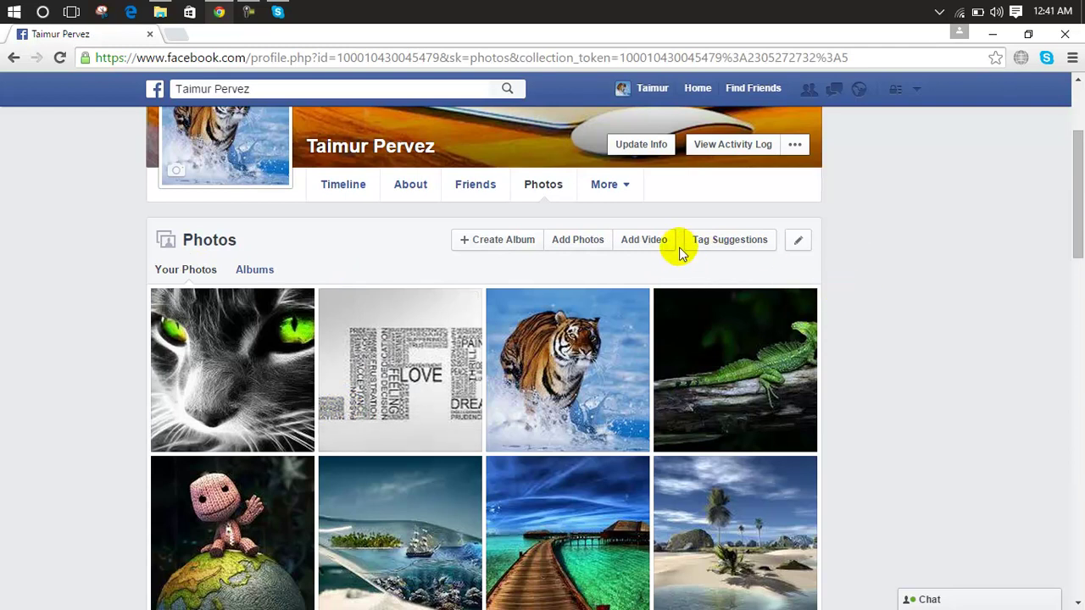
left_click(594, 241)
left_click(474, 283)
left_click(525, 36)
Step: Start a video upload and choose 188400974_mp4_h264_aac_ld from the Video folder in Downloads
mouse_move(1077, 249)
left_mouse_down()
mouse_move(1080, 413)
mouse_move(1080, 248)
left_mouse_up()
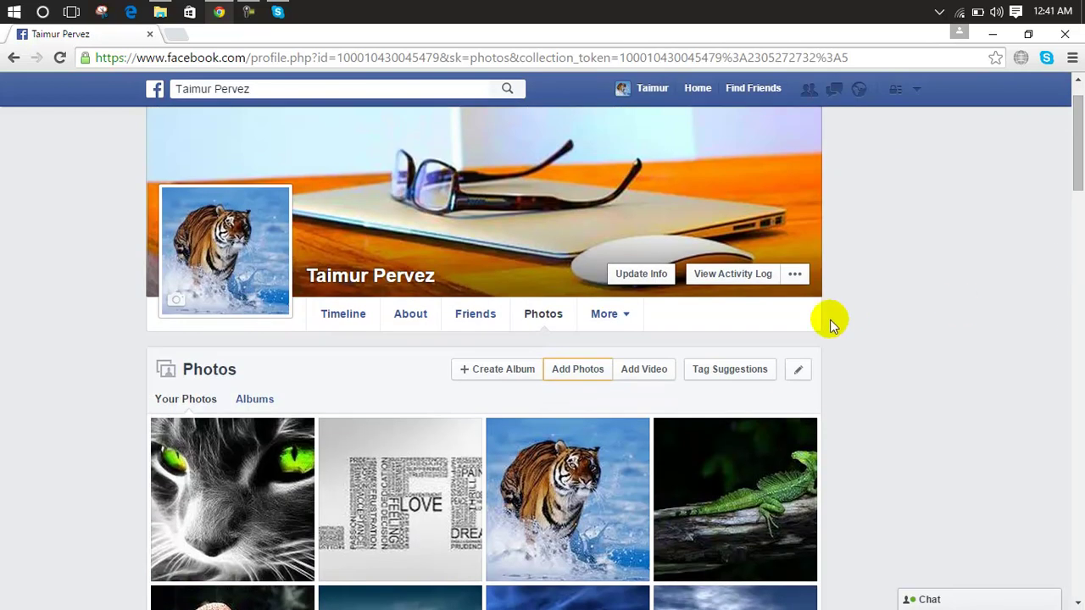
left_click(644, 372)
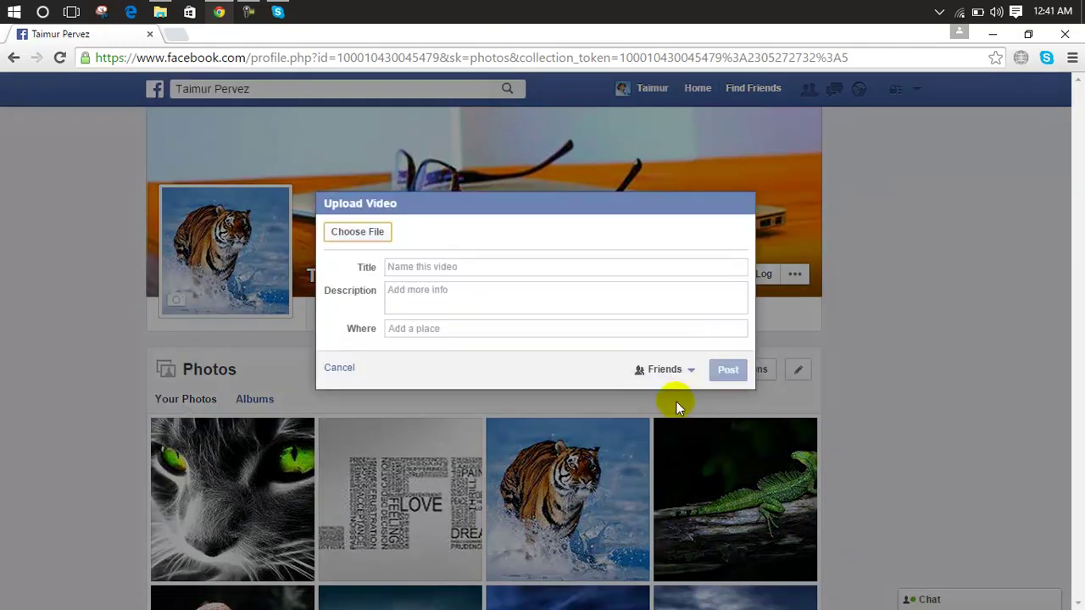
left_click(350, 240)
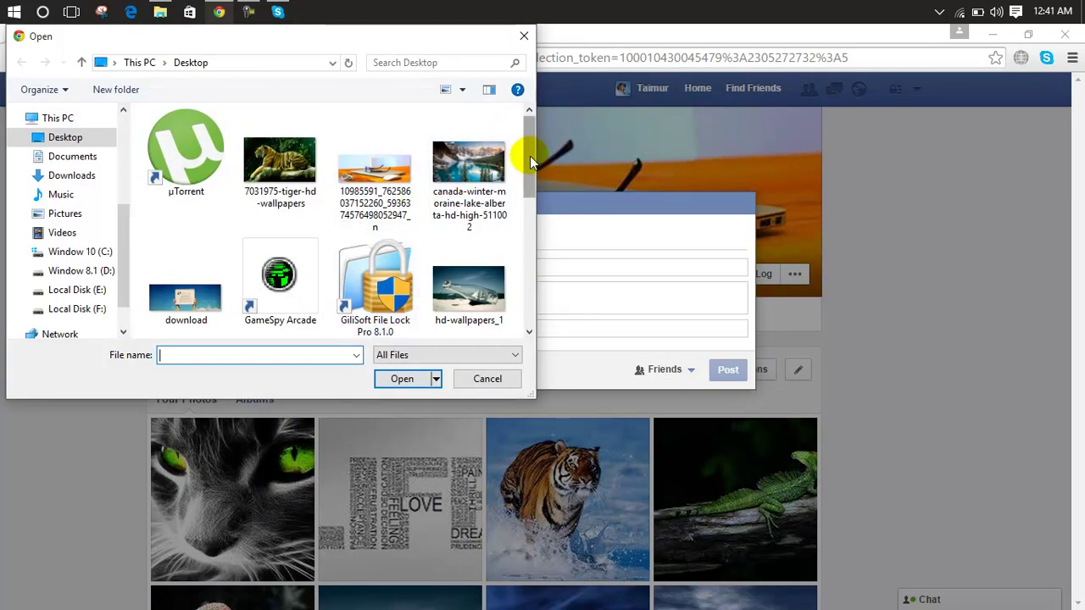
scroll(530, 156, "down", 5)
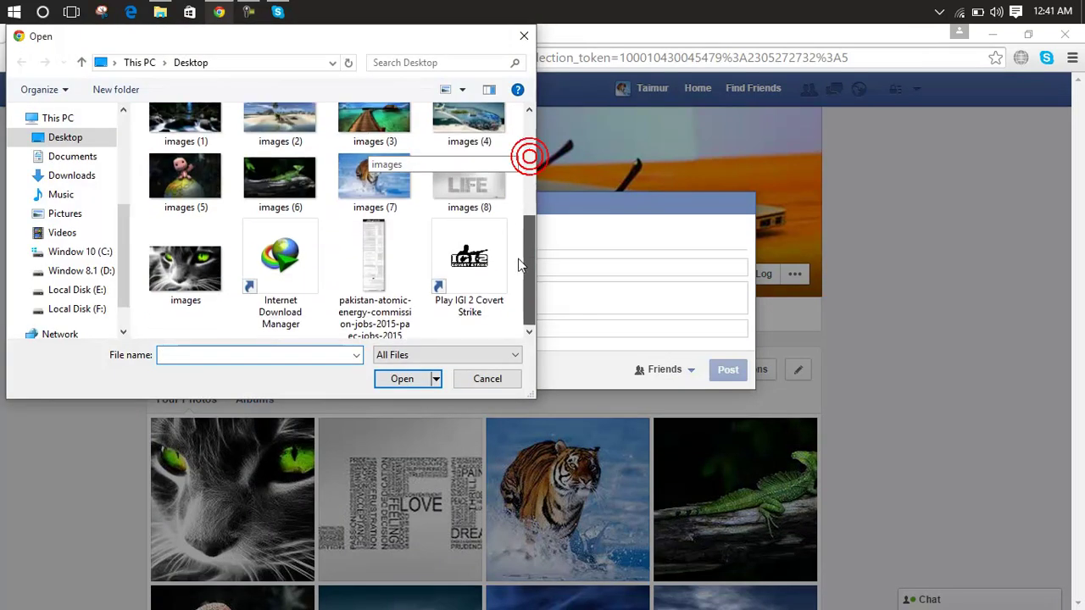
left_click(73, 180)
double_click(337, 275)
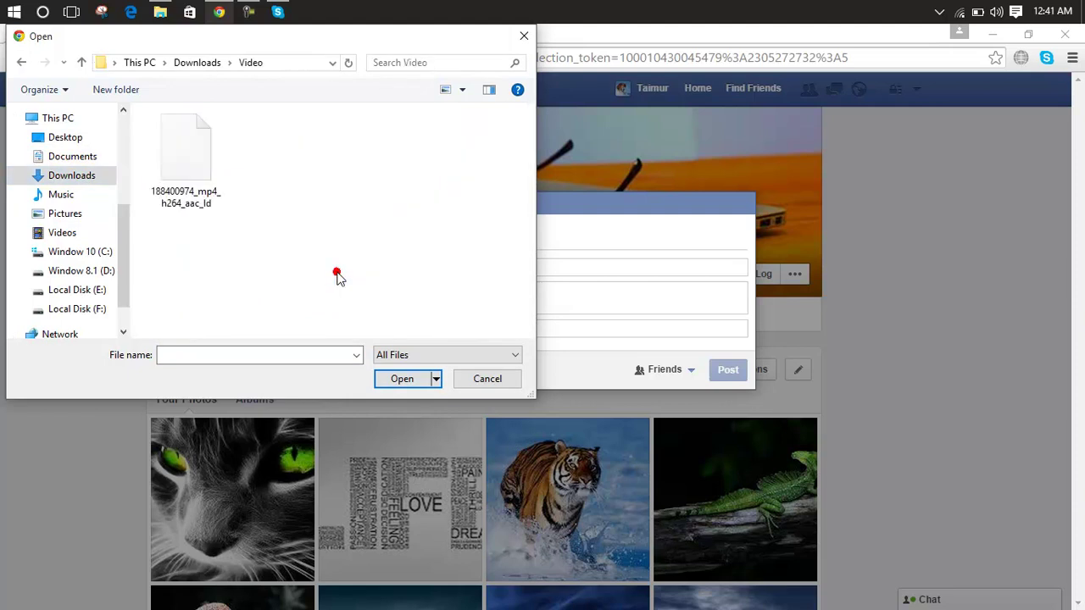
left_click(216, 178)
left_click(402, 388)
Step: Post the chosen video to Friends, leaving its title, description and place empty
left_click(417, 270)
left_click(415, 295)
left_click(412, 329)
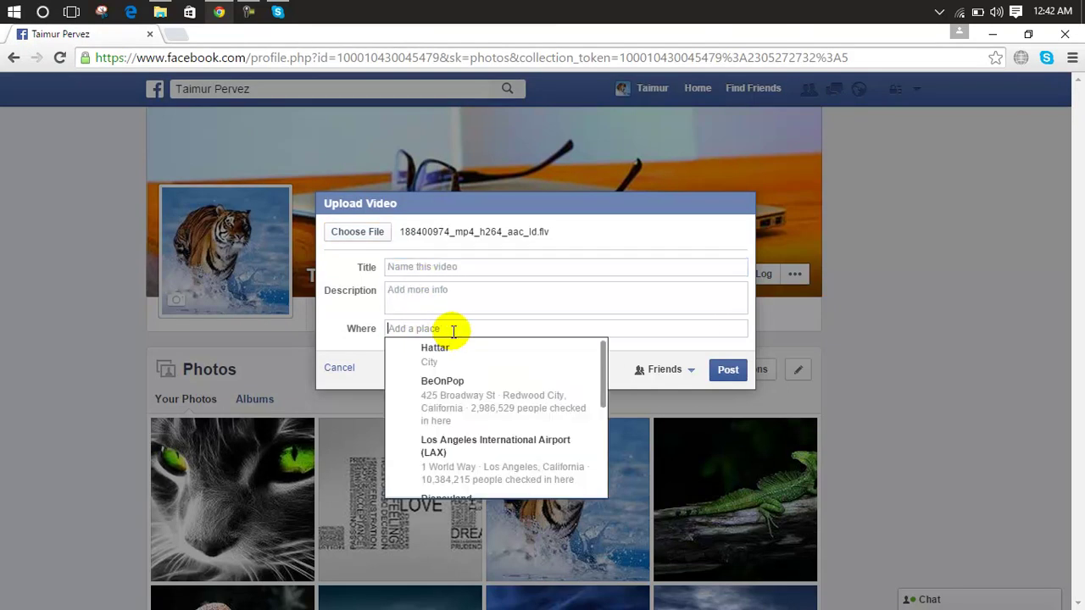
left_click(729, 372)
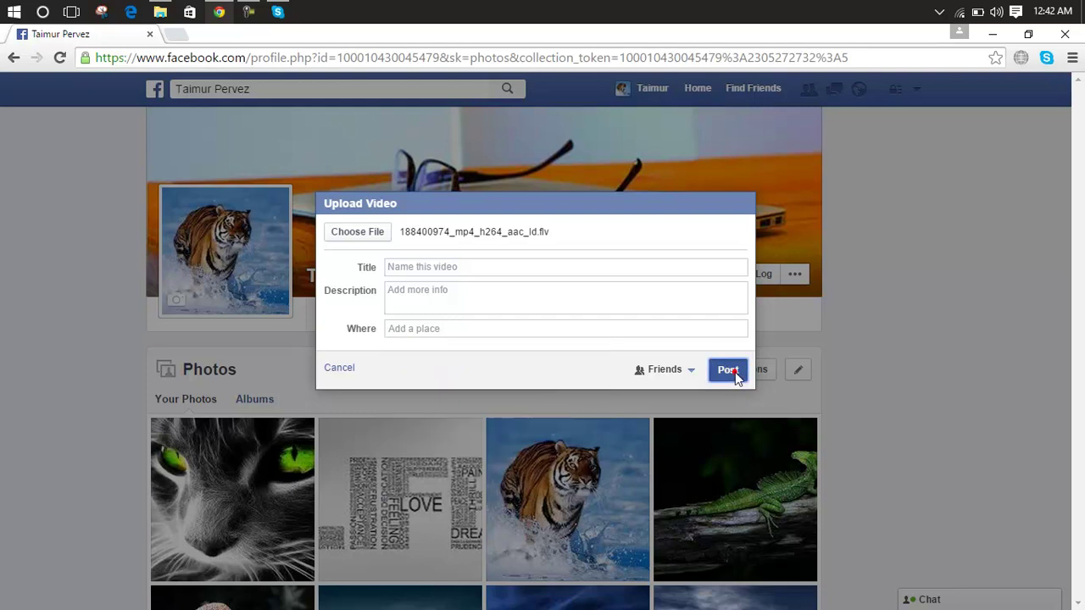